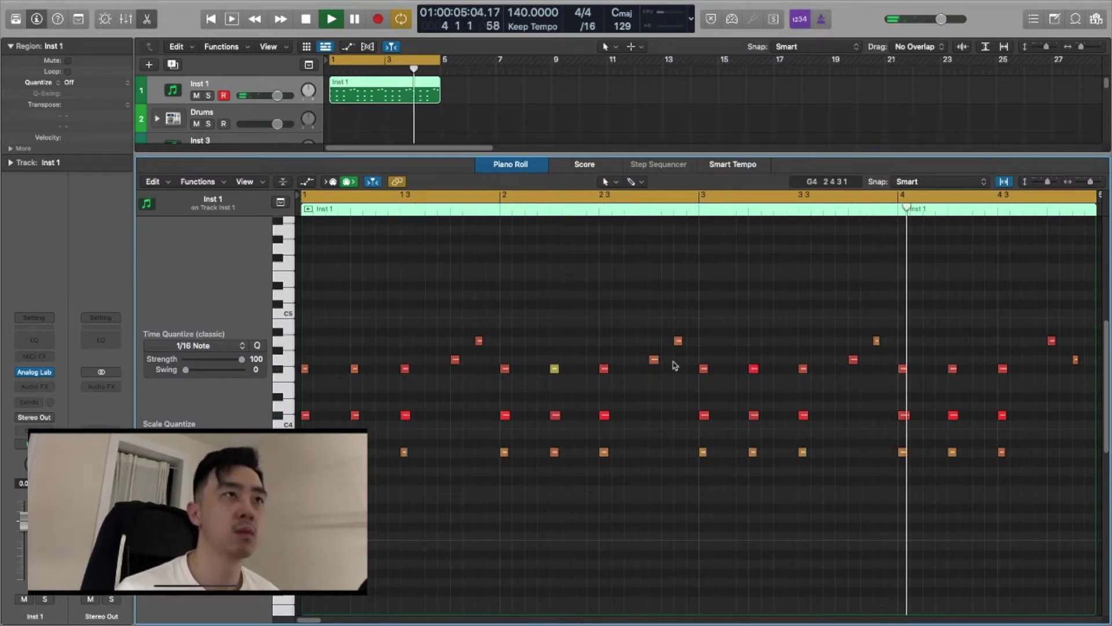
Stop playback of the Inst 1 region and clear the note selection in its piano roll
key("space")
scroll(692, 438, "down", 1)
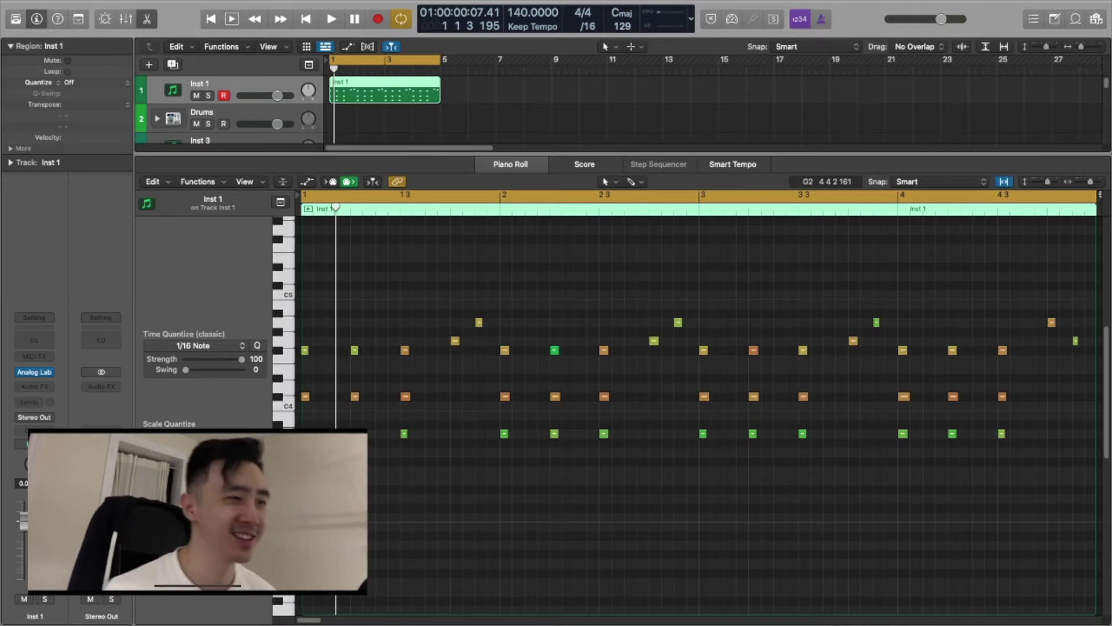
left_click(717, 505)
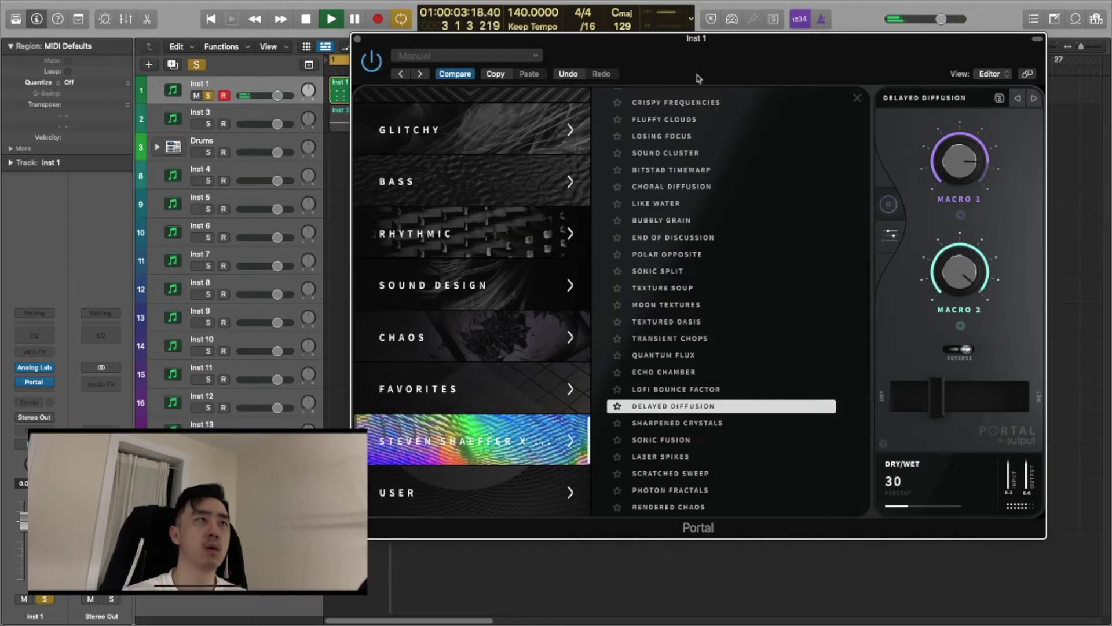
Clear the Inst 1 solo, close its Portal effect, and slightly lower the Inst 3 track's volume
left_click_drag(688, 73, 693, 87)
left_click(197, 65)
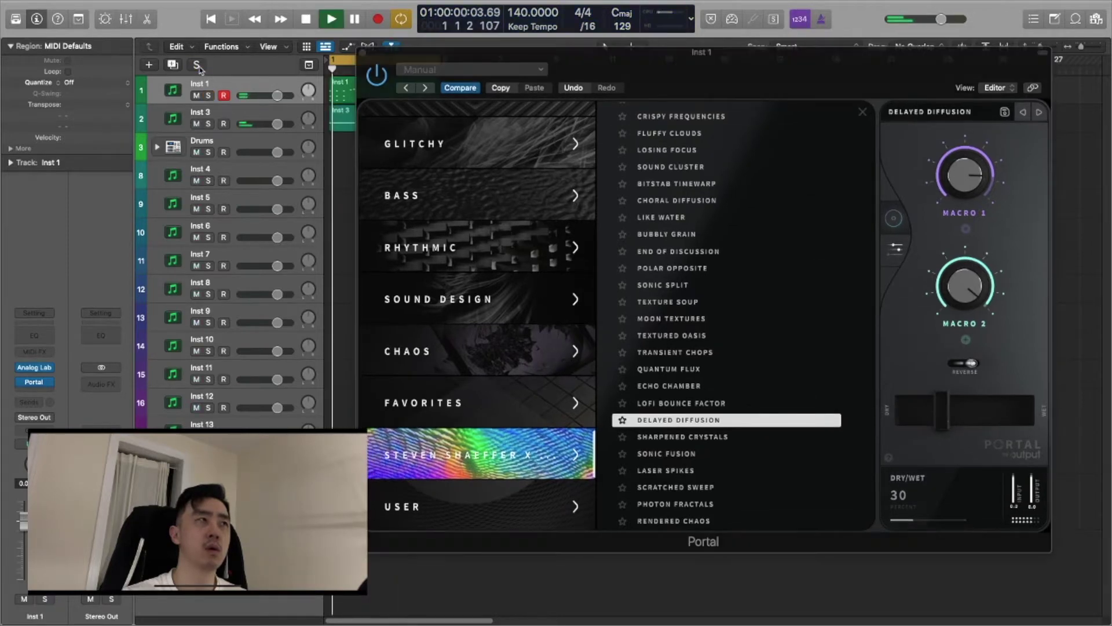
left_click_drag(476, 96, 467, 92)
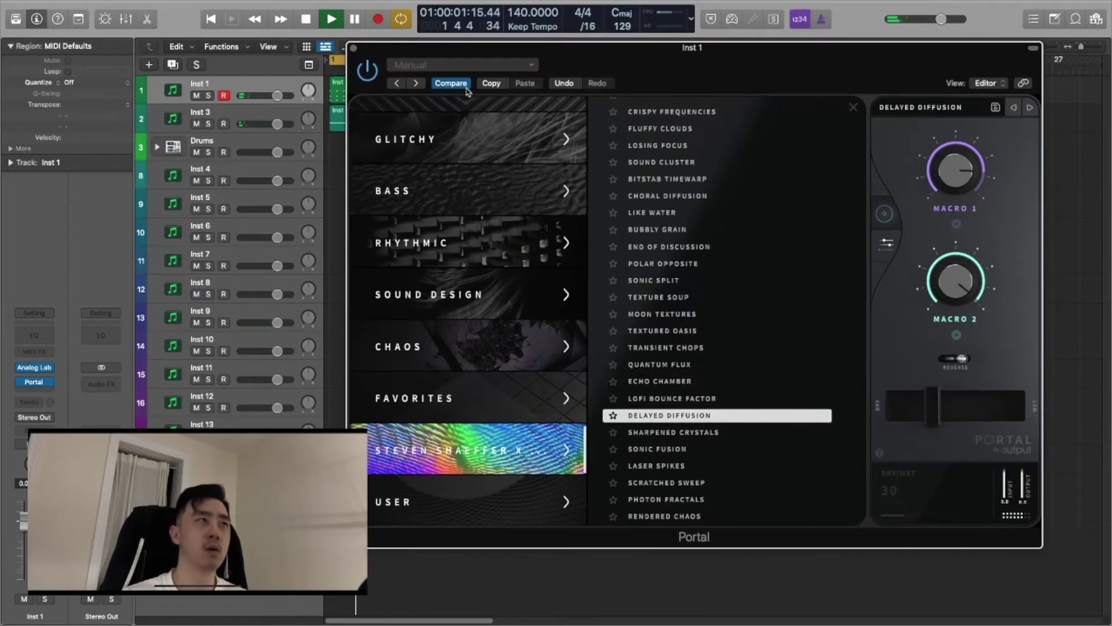
left_click(354, 48)
left_click_drag(282, 127, 276, 126)
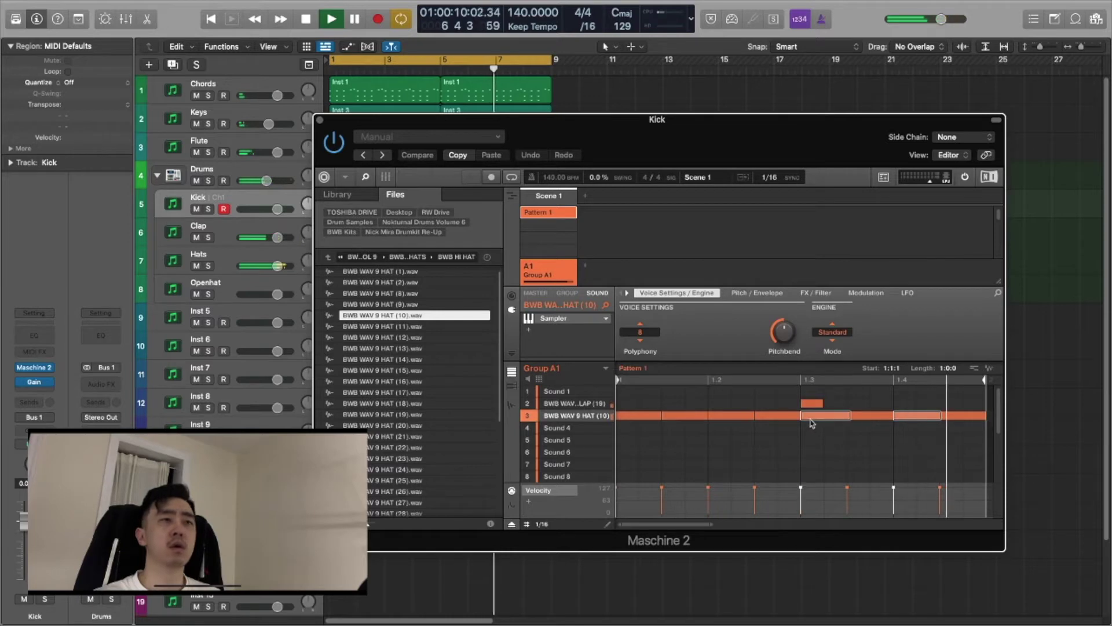
Finish softening the on-beat hi-hat notes in Maschine 2 and load an open hat sample into Sound 4
left_click(635, 417)
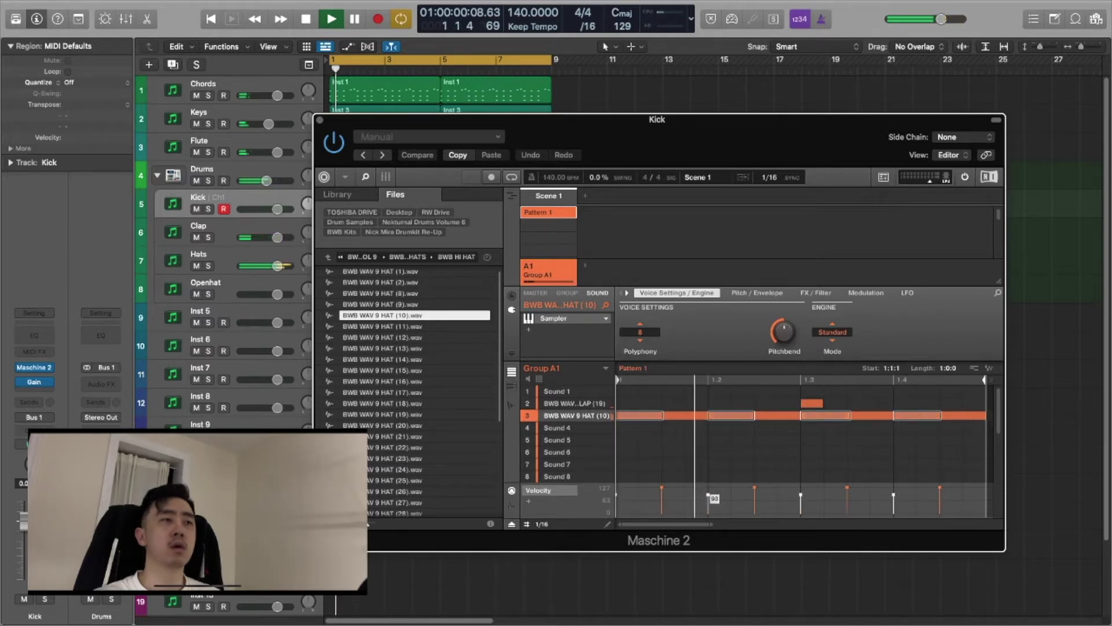
left_click(557, 392)
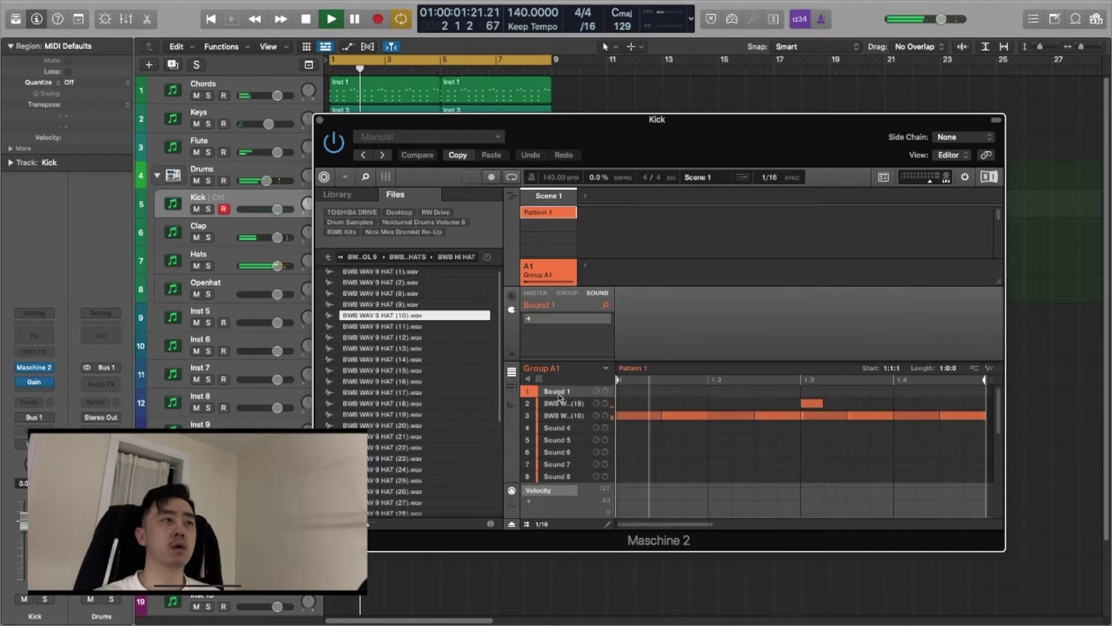
left_click(559, 427)
left_click(329, 258)
double_click(377, 293)
left_click(385, 283)
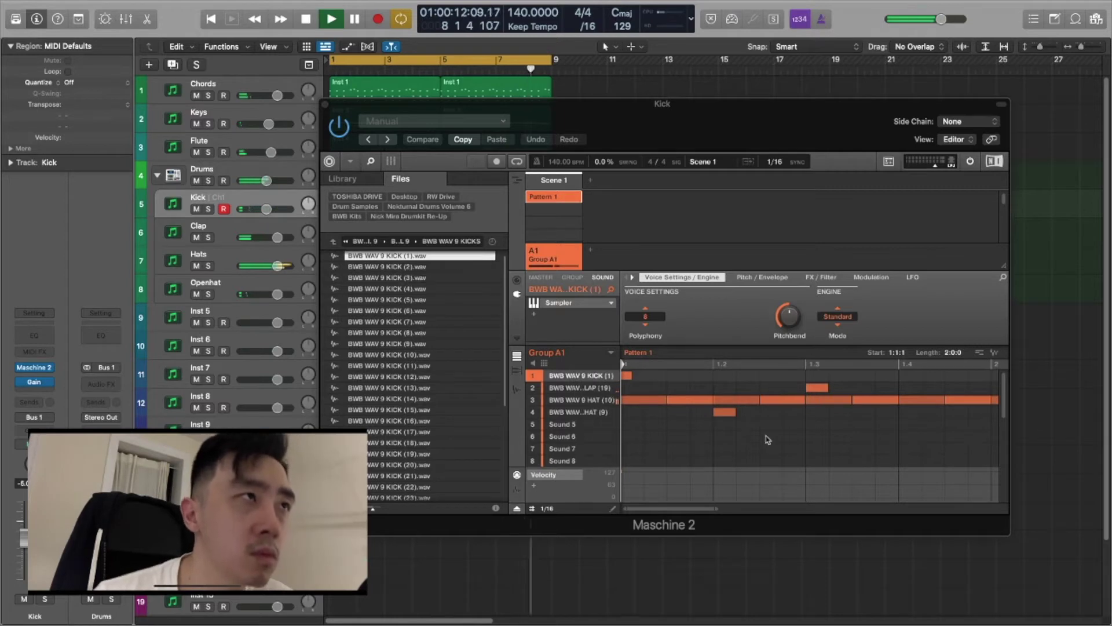
Choose the empty Sound 5 slot and leave the kicks folder in the sample browser
left_click(565, 425)
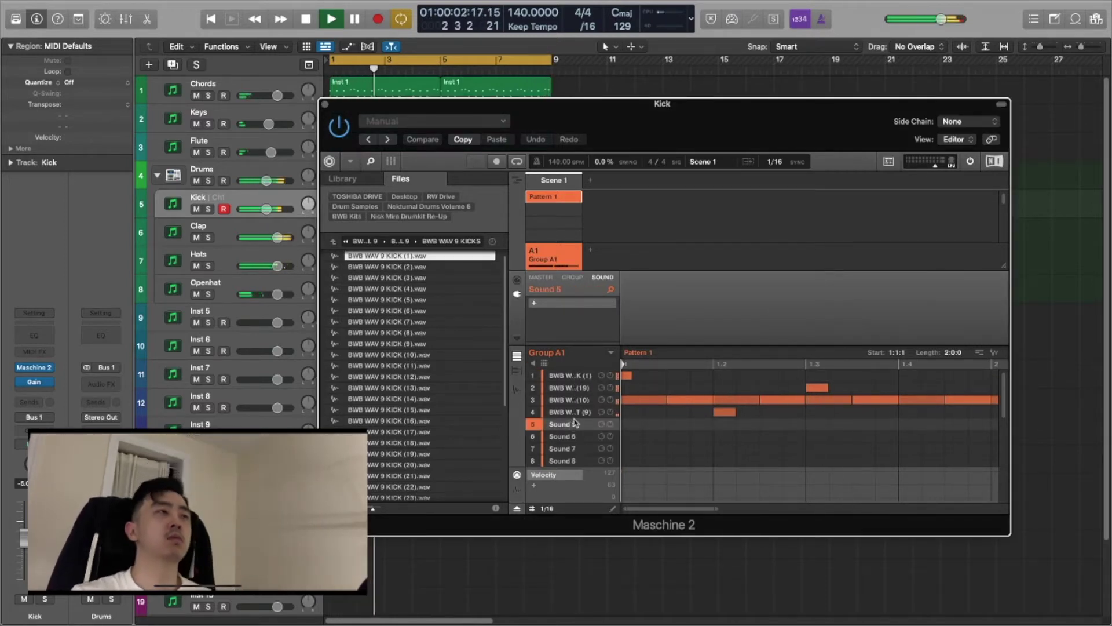
left_click(334, 241)
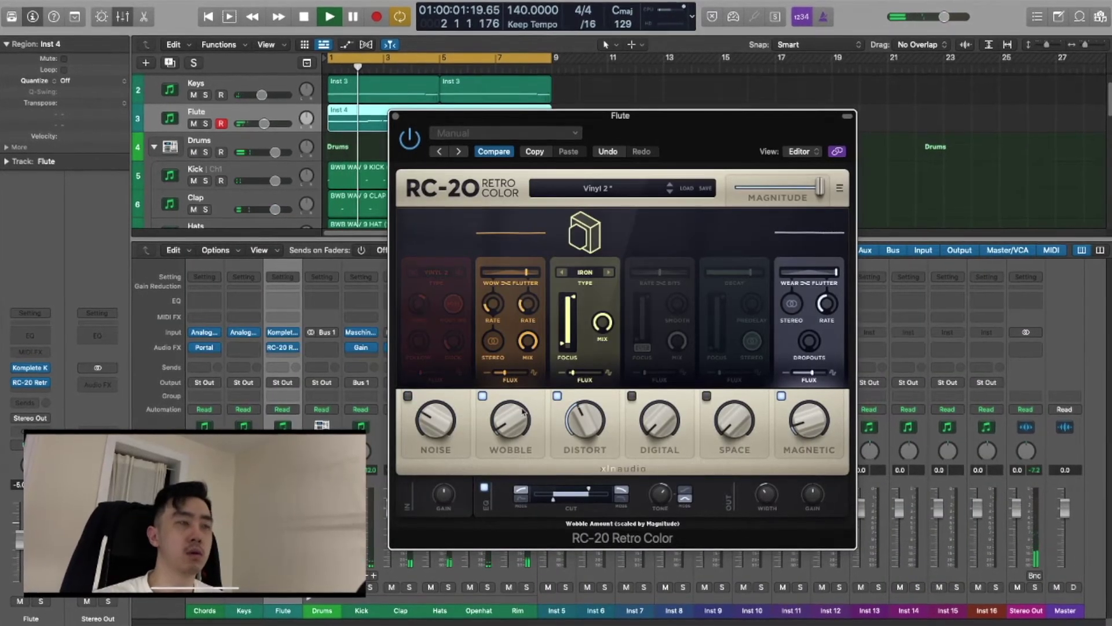
Adjust the Space amount of the RC-20 Retro Color effect on the Flute track
left_click_drag(734, 421, 746, 463)
left_click_drag(800, 521, 796, 495)
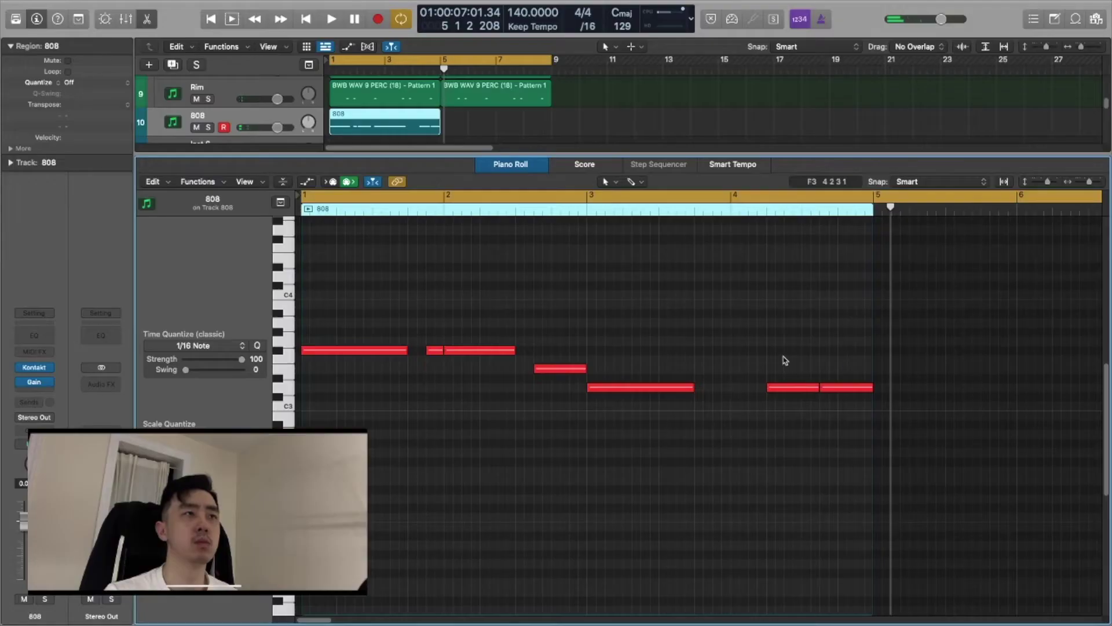
Copy the two F#3 notes from the end of bar 1 two bars ahead, transpose them down to D3, and audition the 808 line
left_click_drag(442, 352, 714, 389)
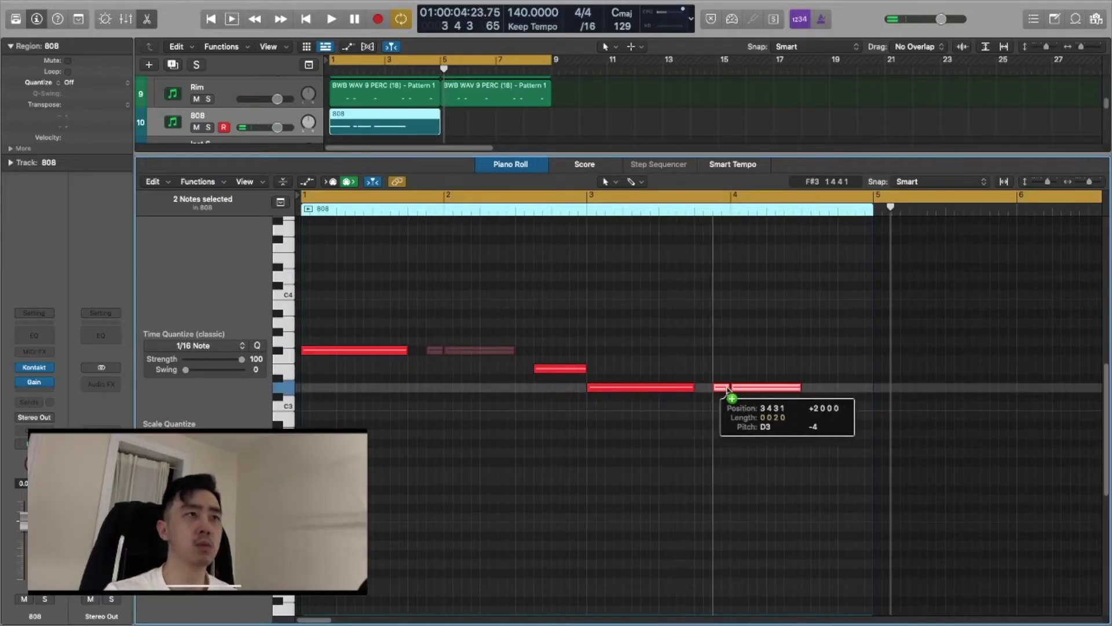
left_click(748, 326)
left_click_drag(739, 363, 713, 396)
left_click(826, 492)
key("space")
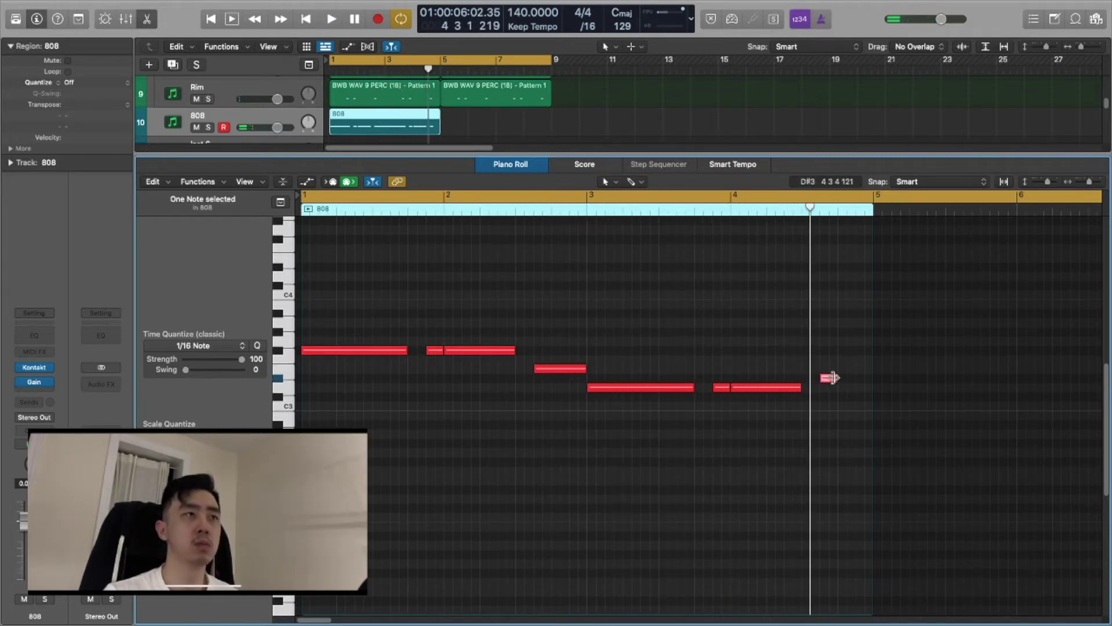
End bar 4 of the 808 line with a short E3 note and a short G3 note, and audition the result
left_click_drag(859, 372, 864, 342)
left_click_drag(828, 382, 828, 373)
key("space")
left_click(728, 242)
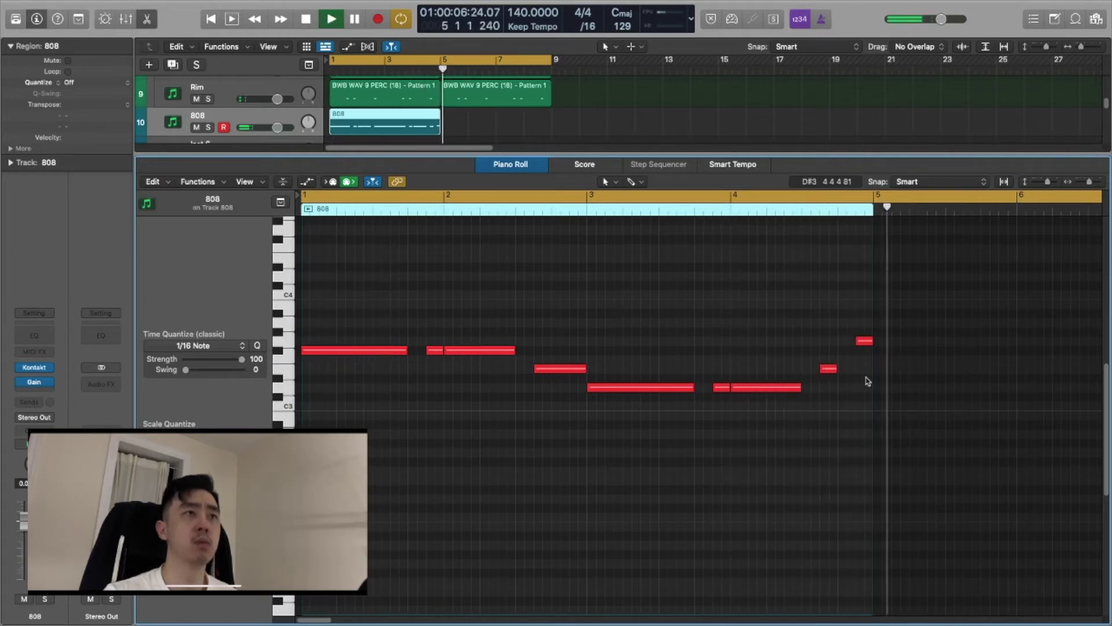
Lengthen the bar 4 E3 note up to the final G3, and the preceding D3 note up to the E3
key("space")
left_click_drag(836, 370, 855, 369)
left_click(720, 216)
key("space")
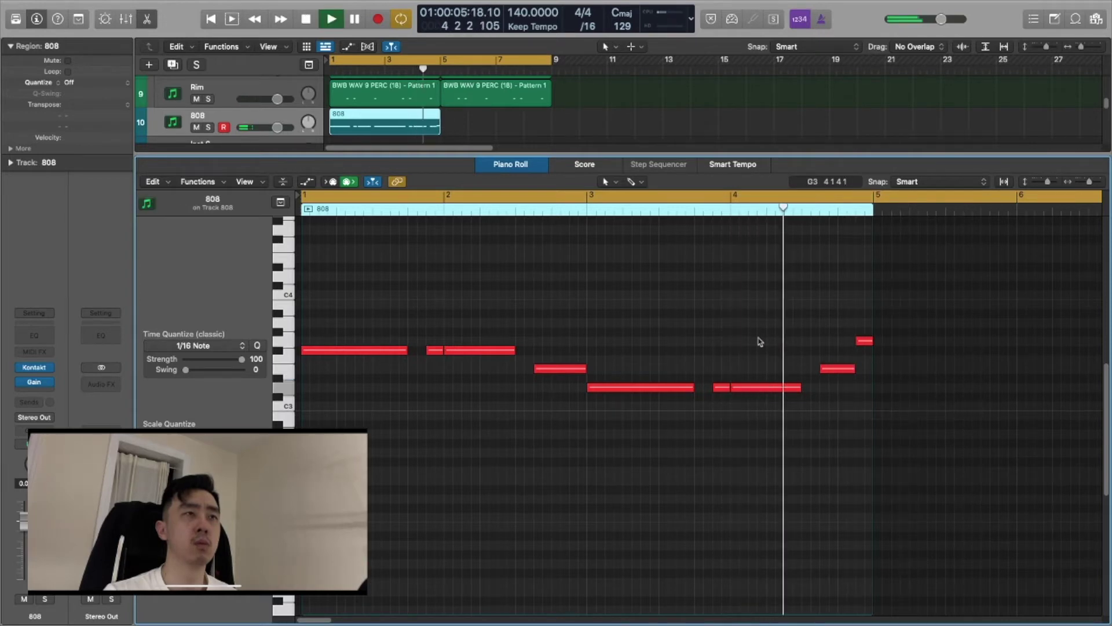
key("space")
left_click_drag(800, 387, 819, 387)
left_click(786, 352)
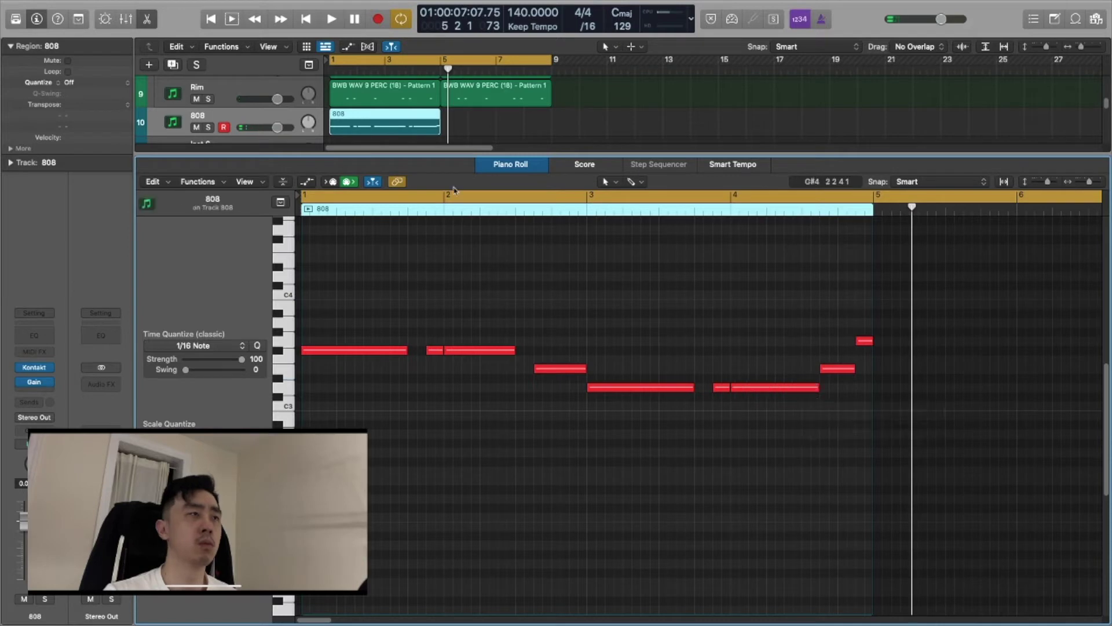
Repeat the four-bar 808 region once to fill the eight-bar loop and play back all tracks
left_click(507, 166)
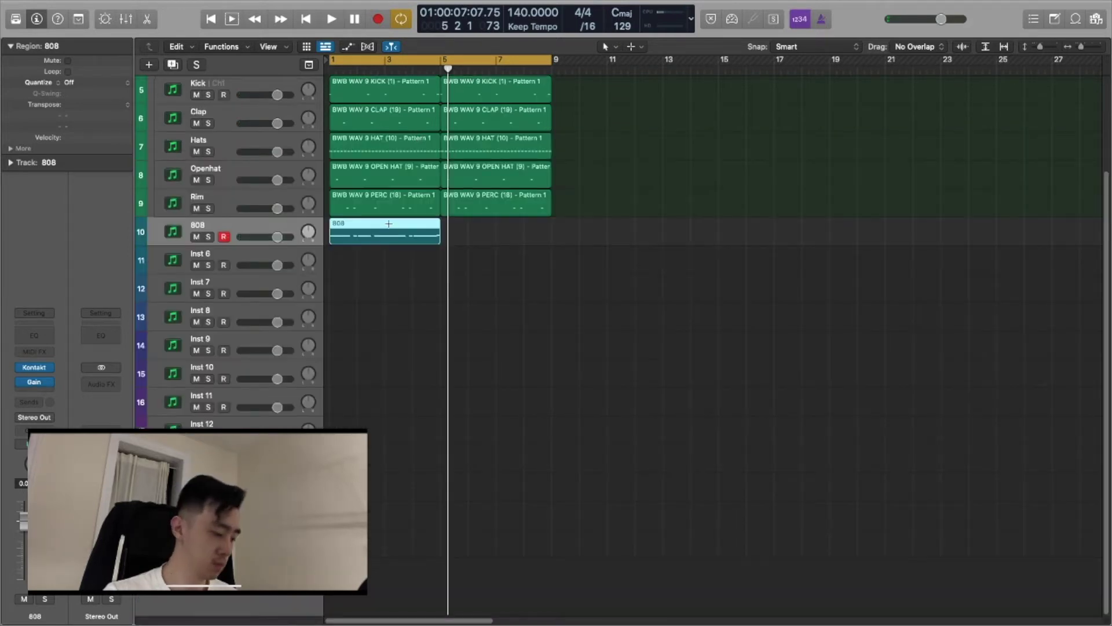
key("super+r")
key("space")
left_click(652, 324)
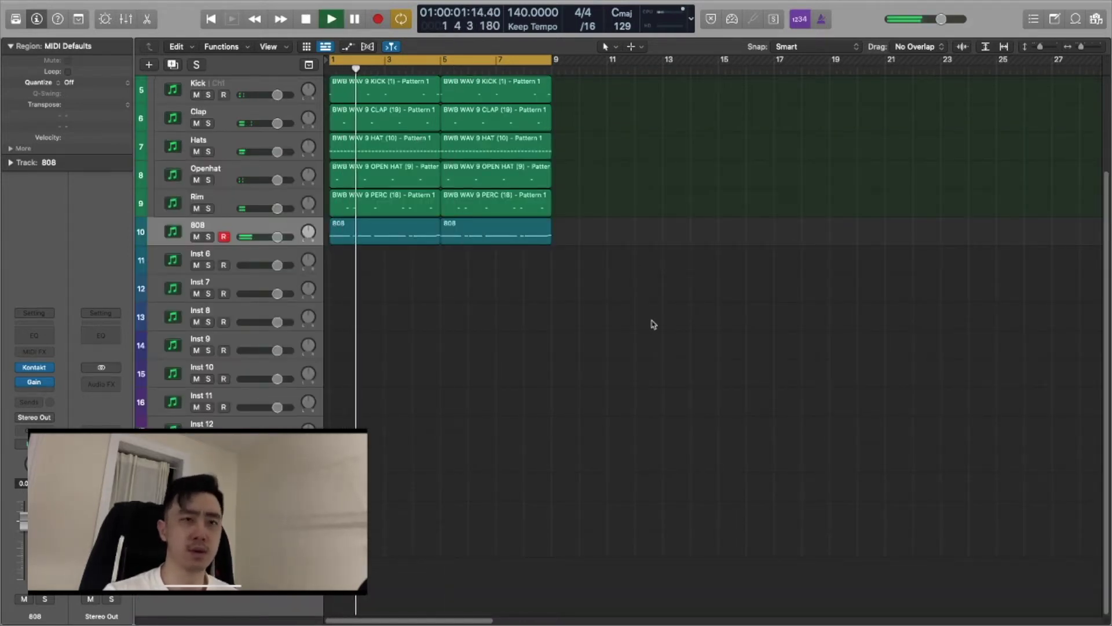
scroll(580, 406, "up", 4)
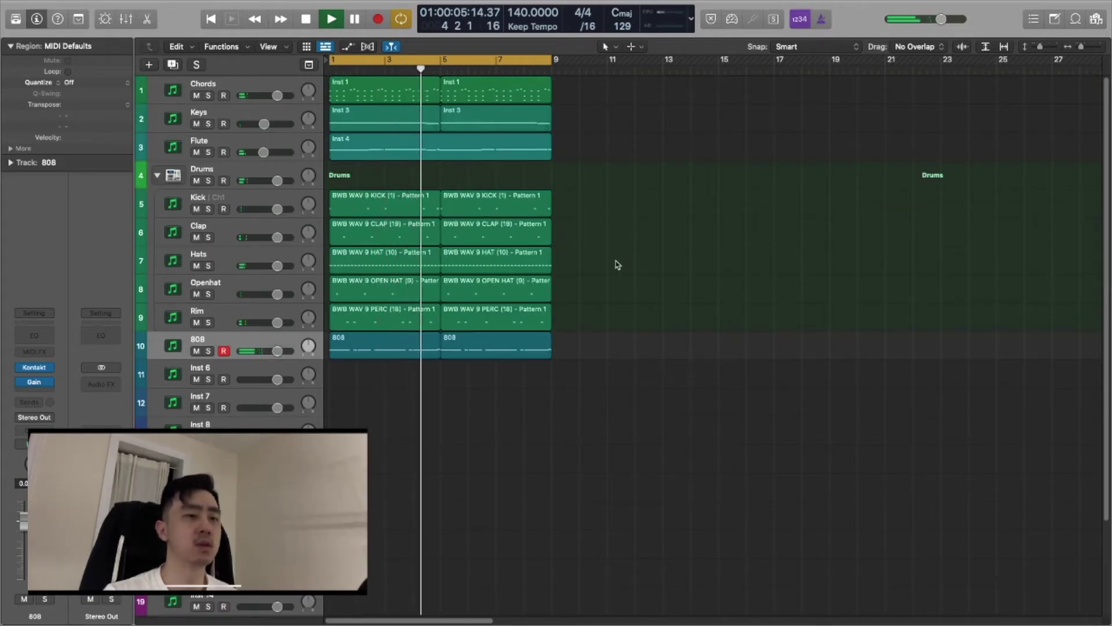
Rename all regions after the tracks they are on
right_click(671, 400)
left_click(589, 259)
right_click(655, 375)
left_click(609, 264)
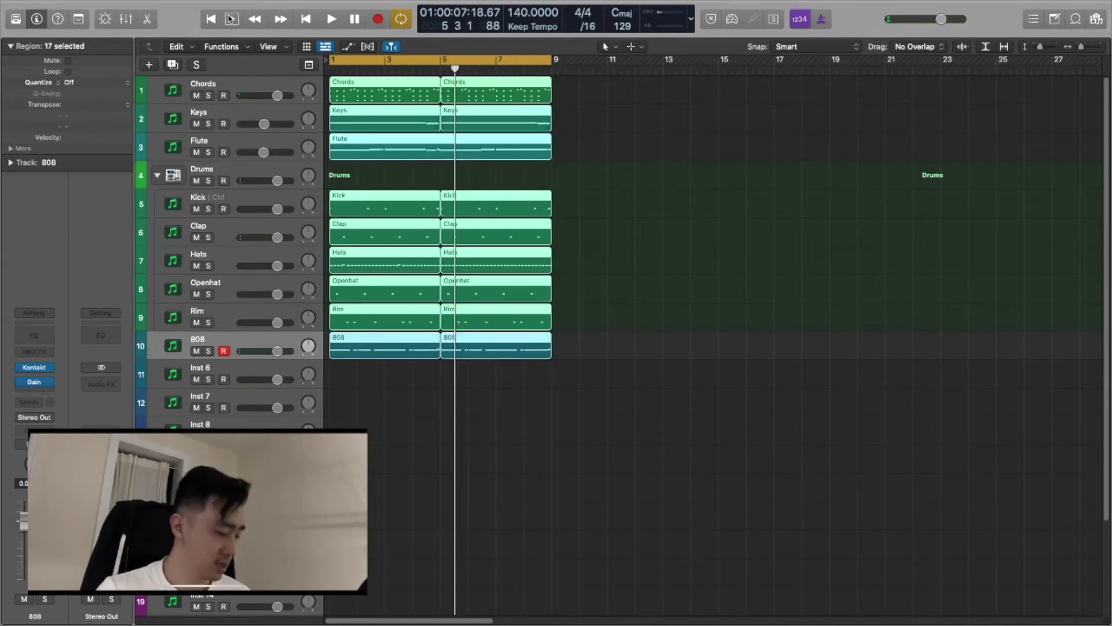
Repeat all selected regions back to back to extend the loop along the timeline
key("super+r")
key("super+r")
key("super+r")
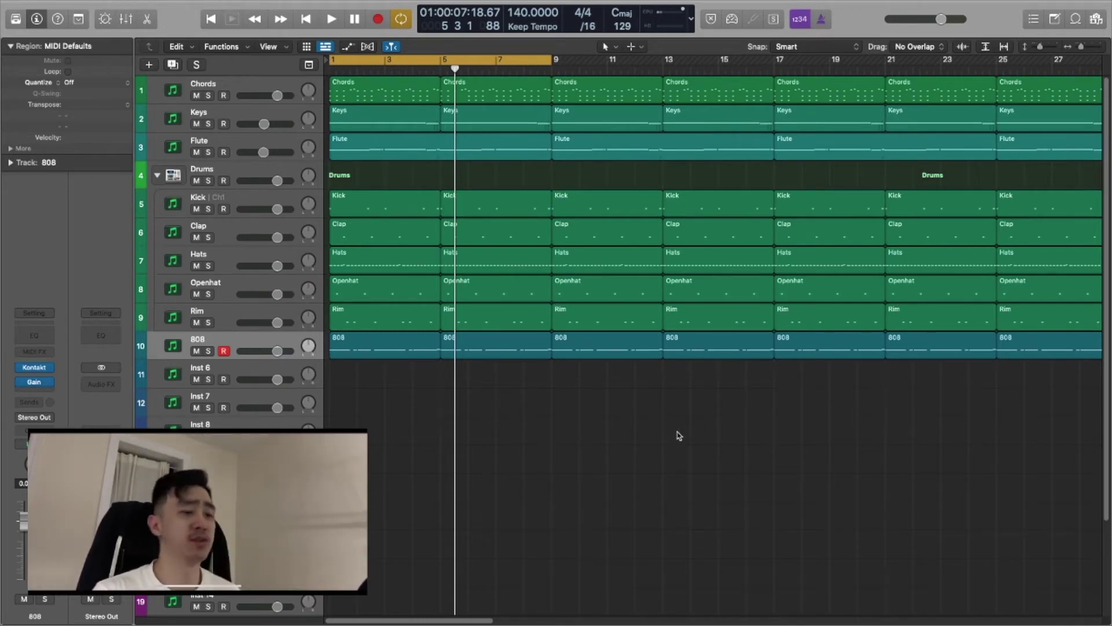
Remove the drum and 808 regions from the first eight bars
scroll(679, 435, "down", 5)
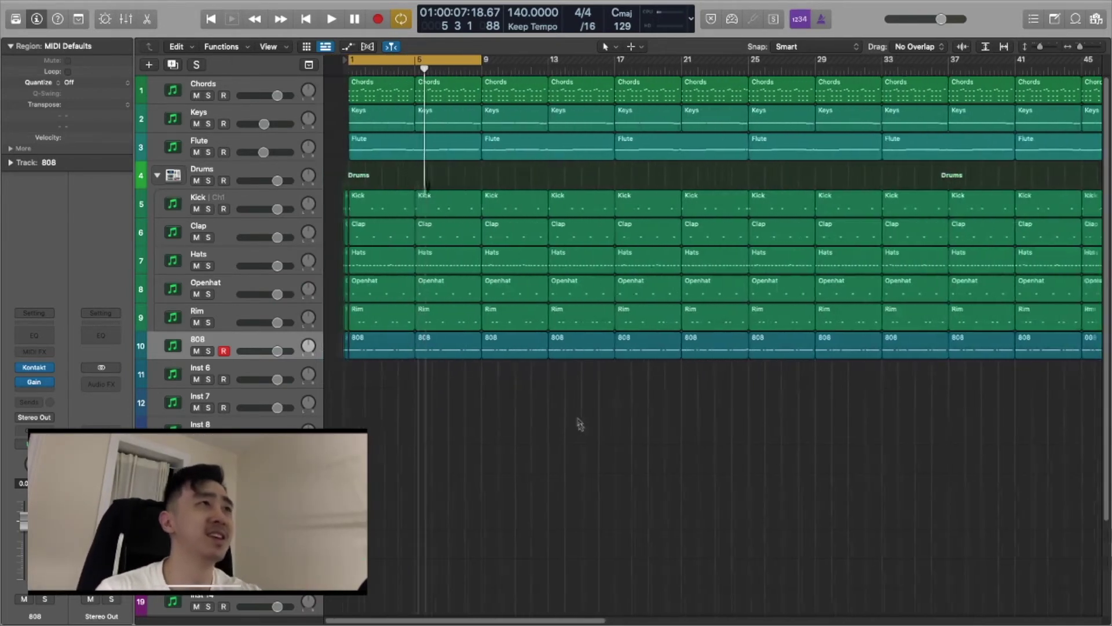
left_click_drag(463, 403, 328, 174)
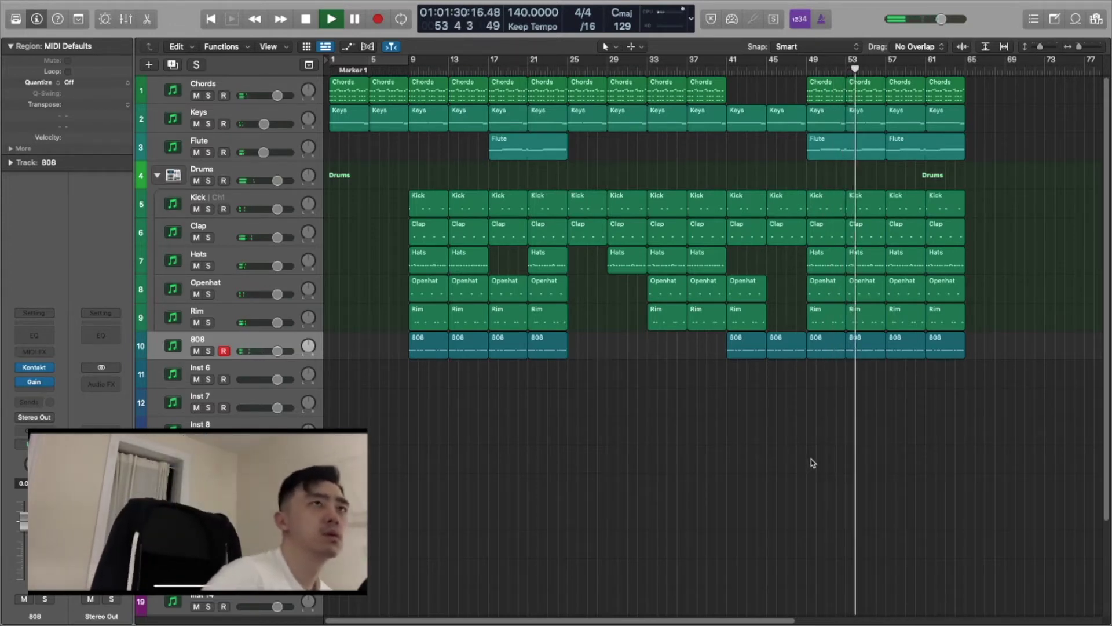
Delete the Hats region at bar 57 and select all regions from bar 25 onward
left_click(930, 267)
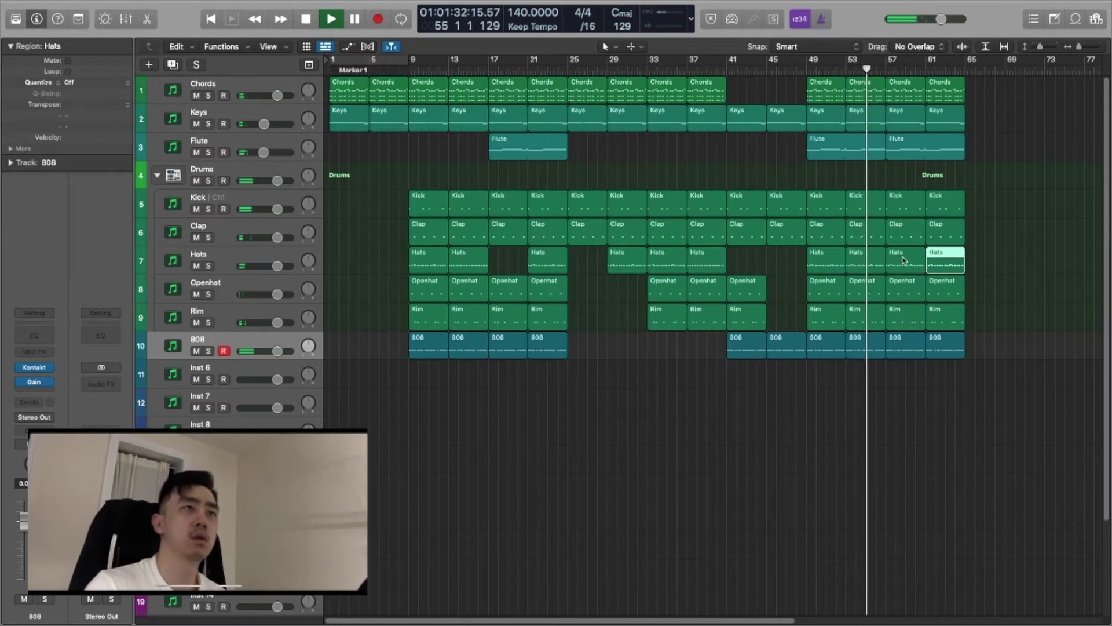
left_click(904, 259)
key("Delete")
left_click_drag(991, 450, 596, 70)
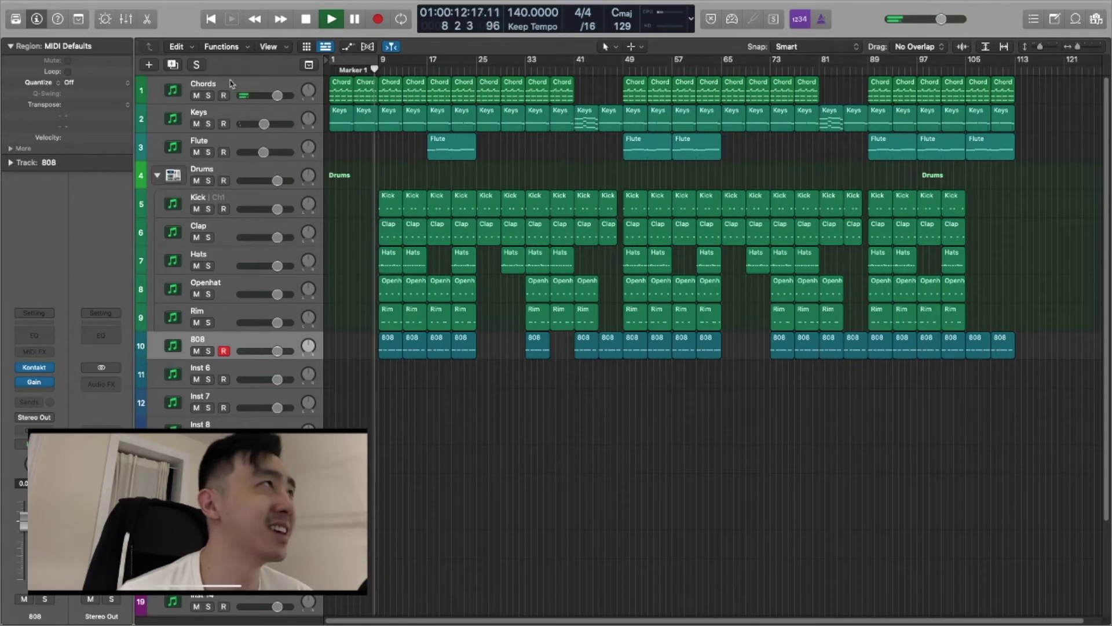
Solo the Chords track briefly to check it, and lower its volume in the mix
left_click(209, 95)
left_click(209, 96)
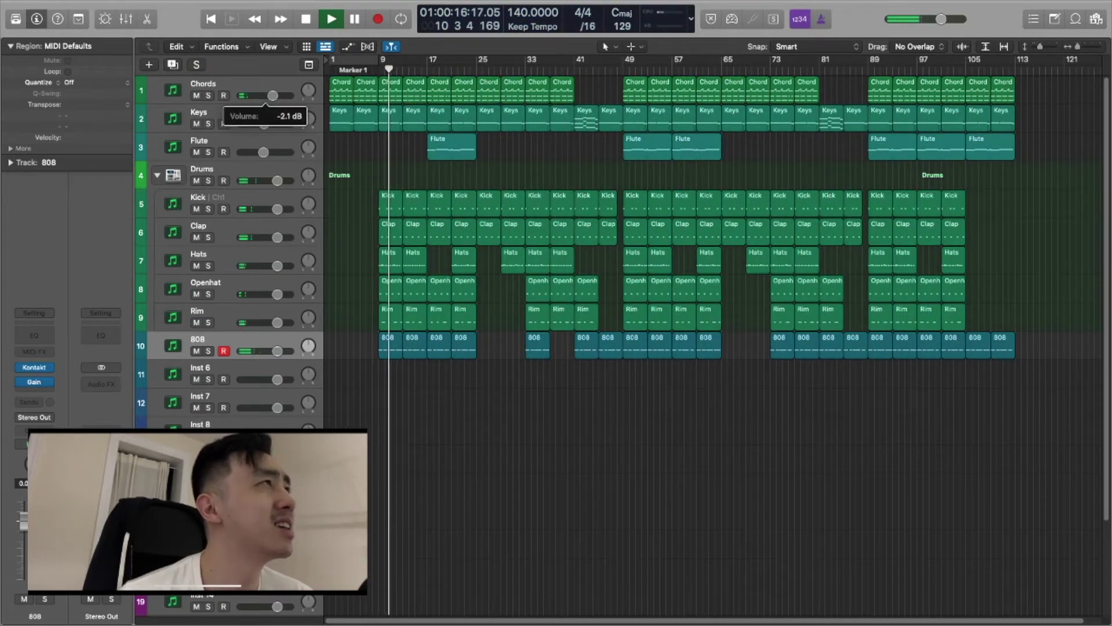
left_click(277, 89)
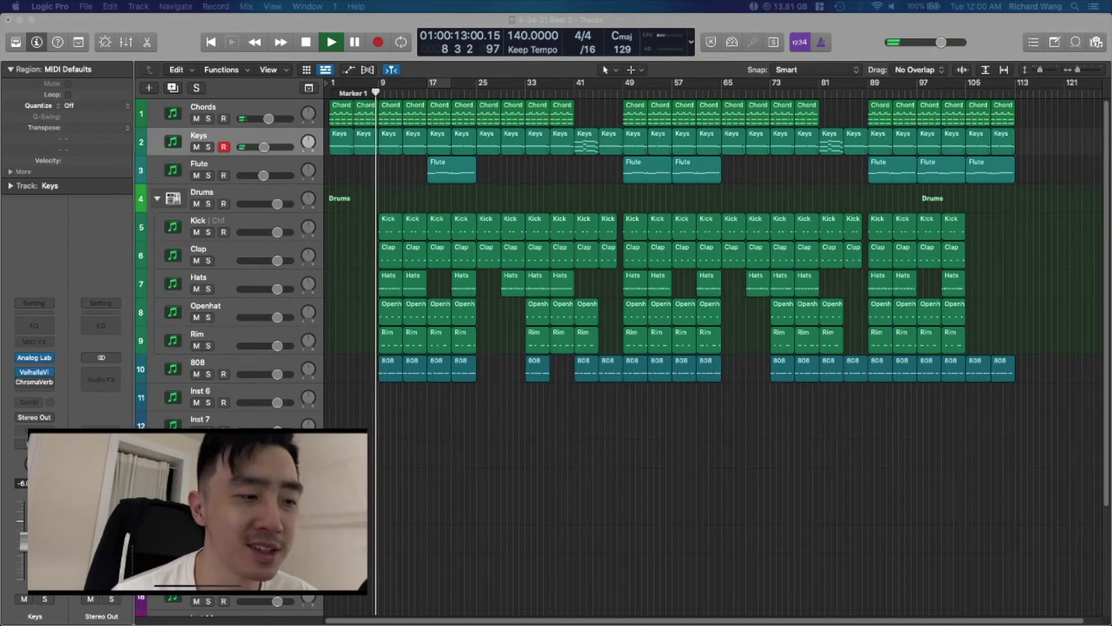
Switch to Chrome and generate several single random words with the Random Word Generator
key("super+Tab")
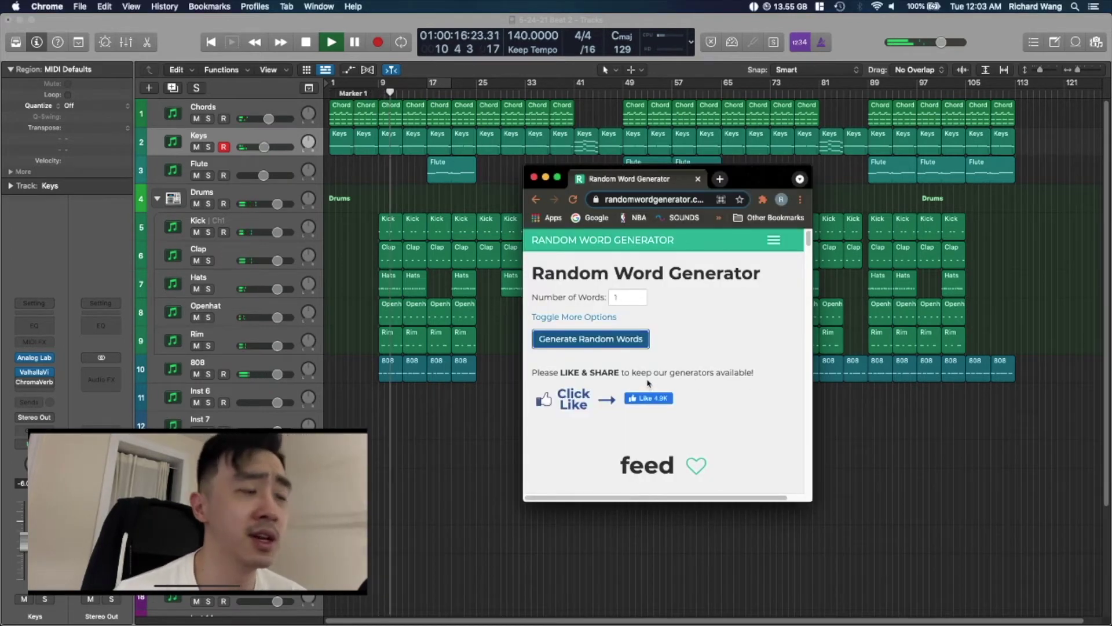
left_click(602, 343)
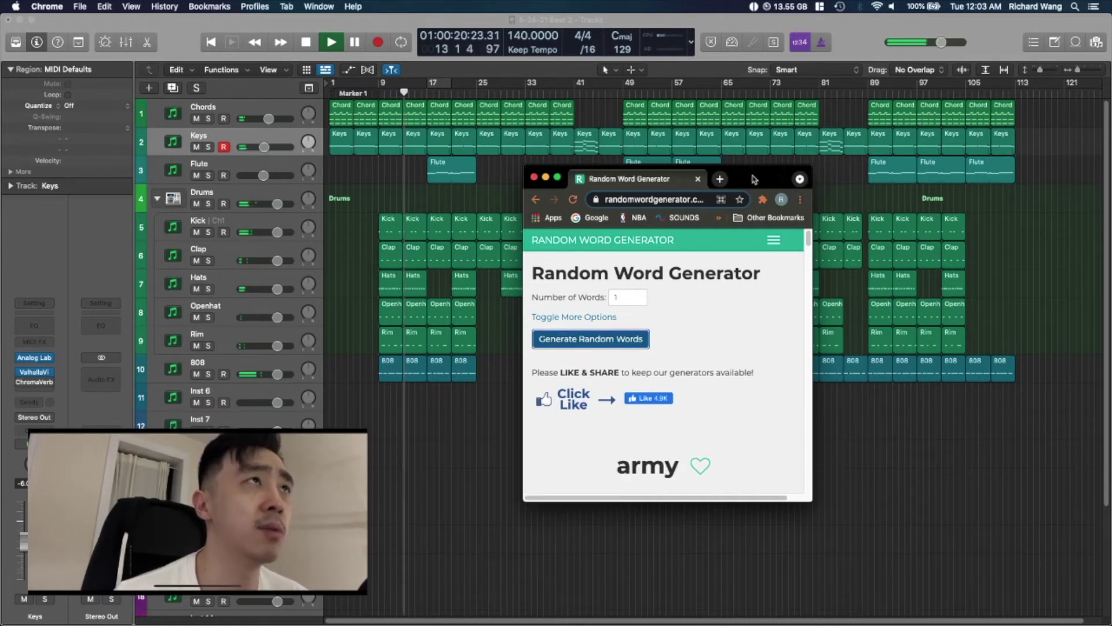
left_click_drag(756, 182, 770, 191)
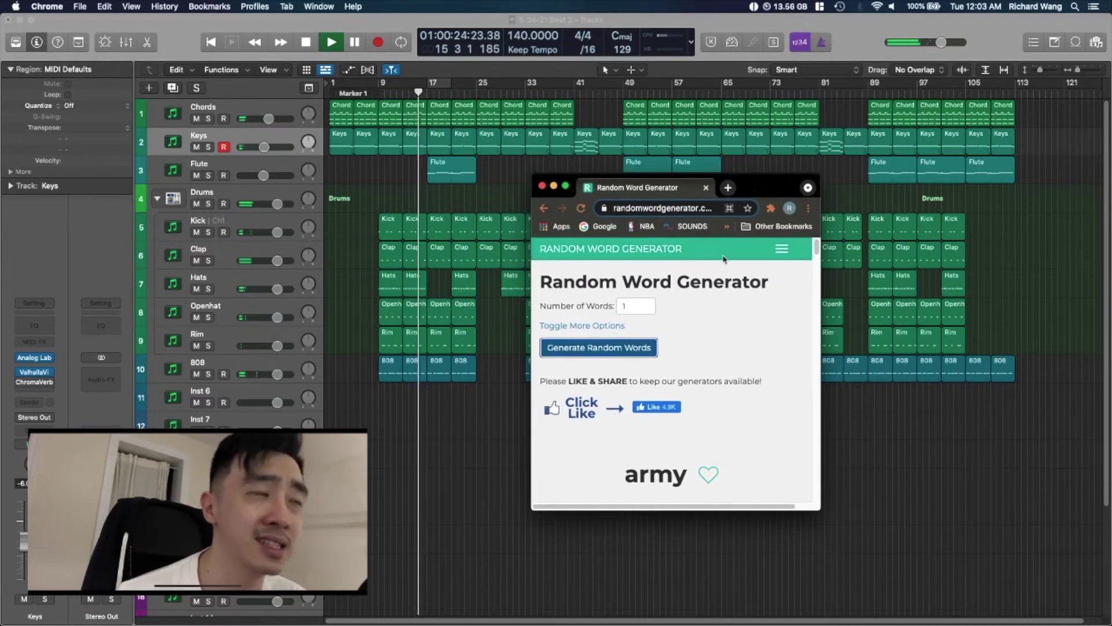
left_click(620, 355)
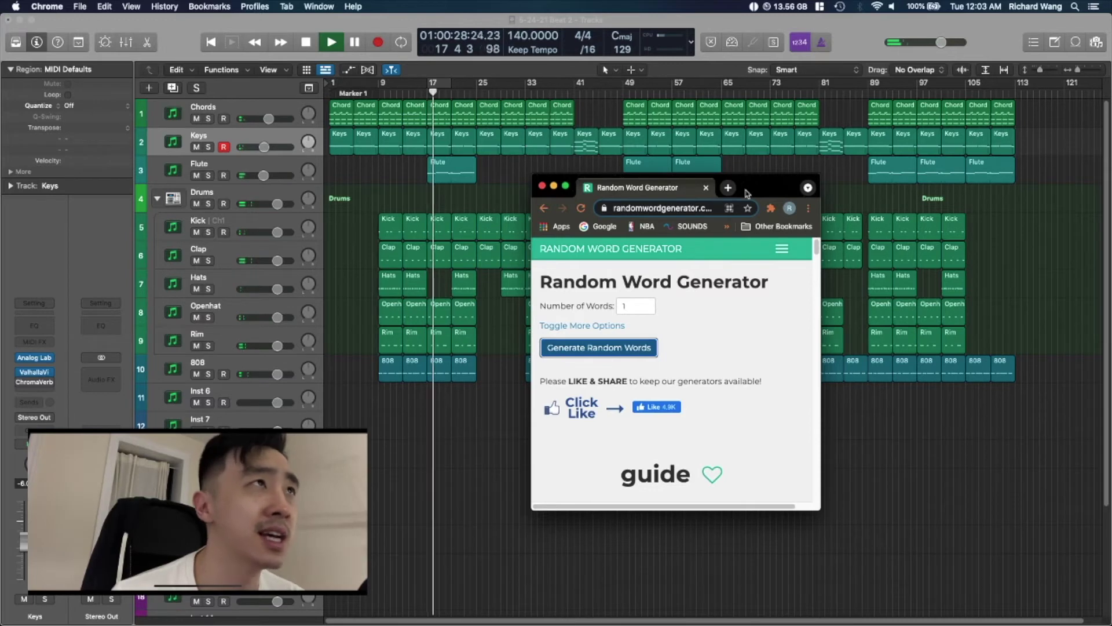
left_click_drag(755, 190, 742, 184)
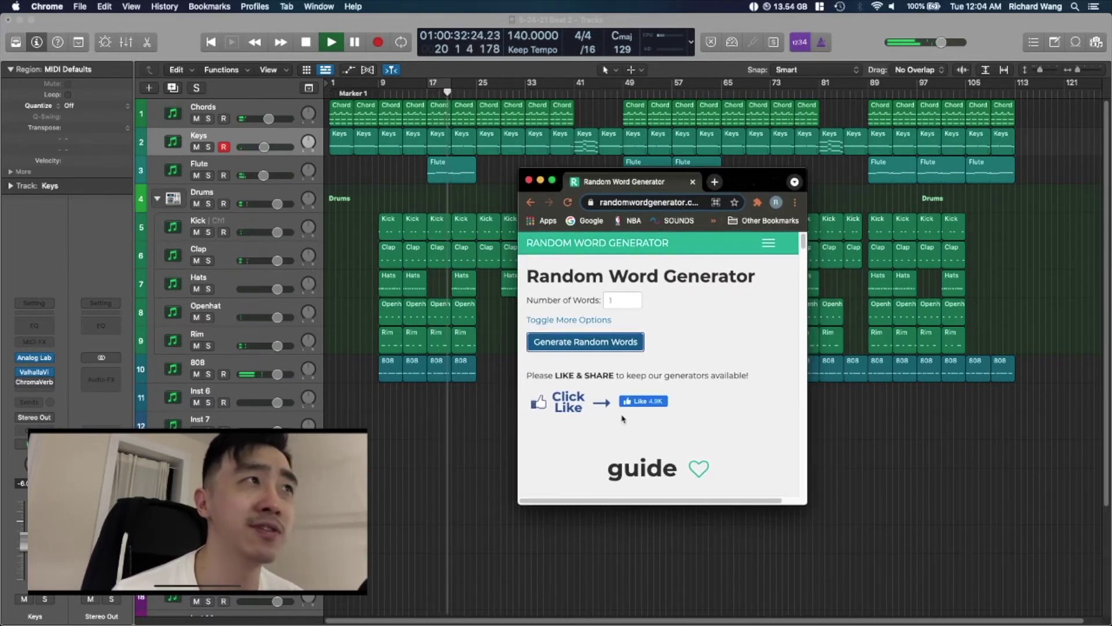
left_click(603, 350)
left_click_drag(728, 187, 741, 192)
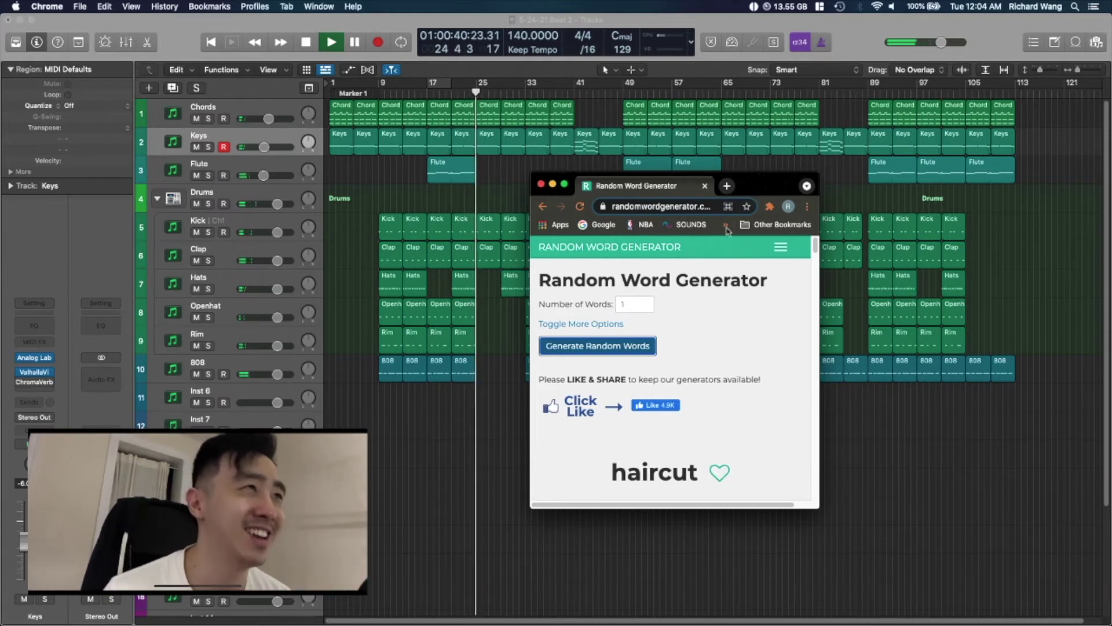
left_click(634, 349)
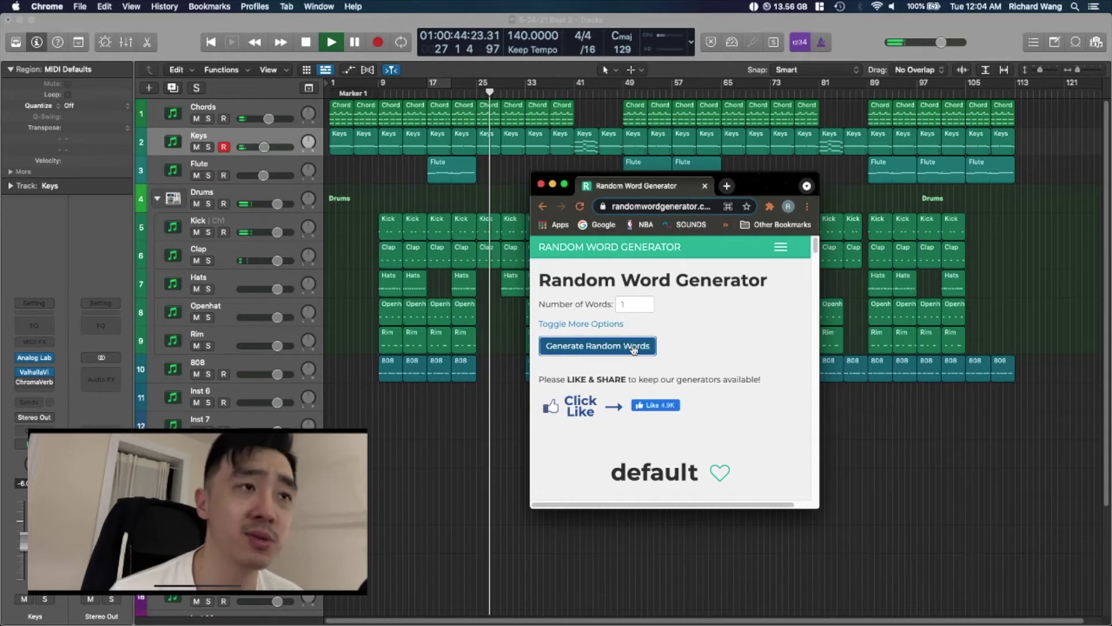
left_click_drag(767, 187, 778, 178)
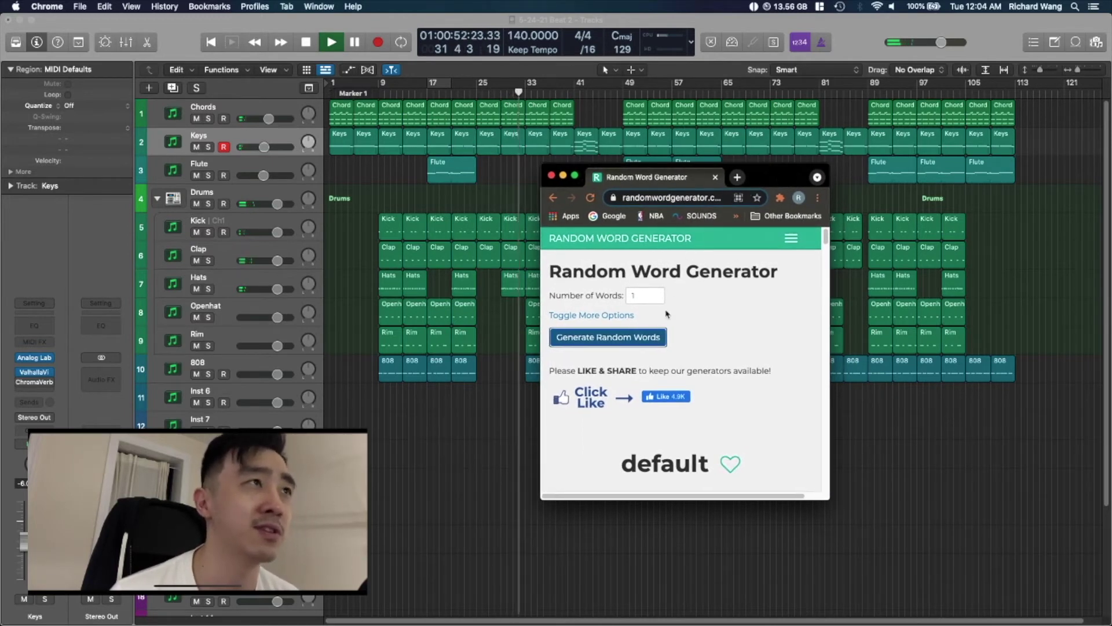
Generate a series of single random words while the beat plays, repositioning the browser window over the arrangement between words
left_click(645, 337)
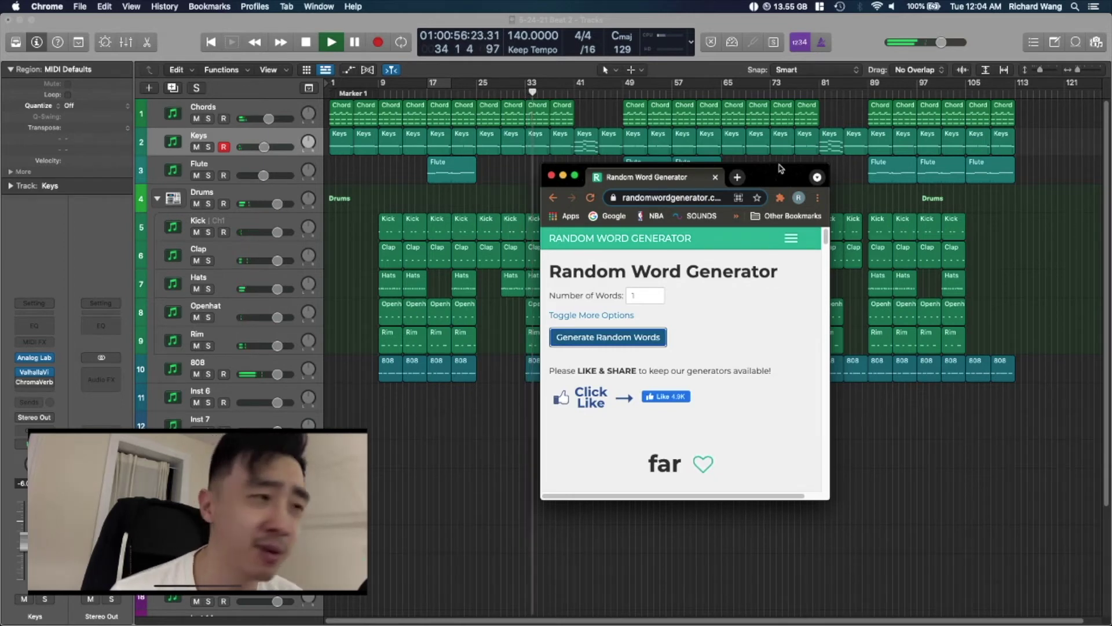
left_click_drag(779, 168, 852, 151)
left_click(714, 327)
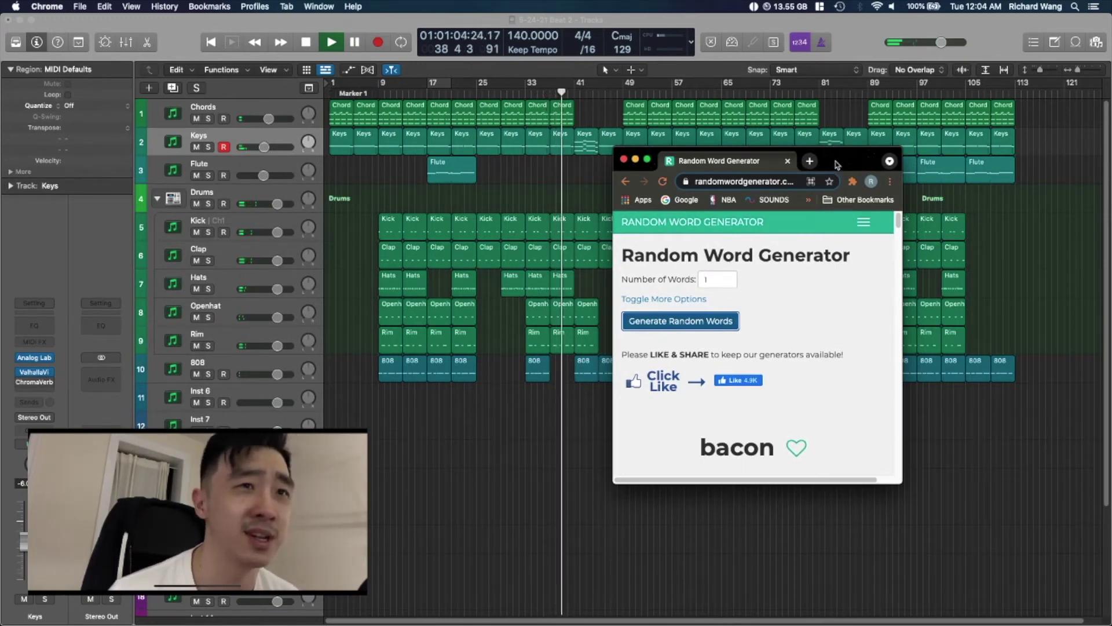
left_click_drag(841, 163, 852, 160)
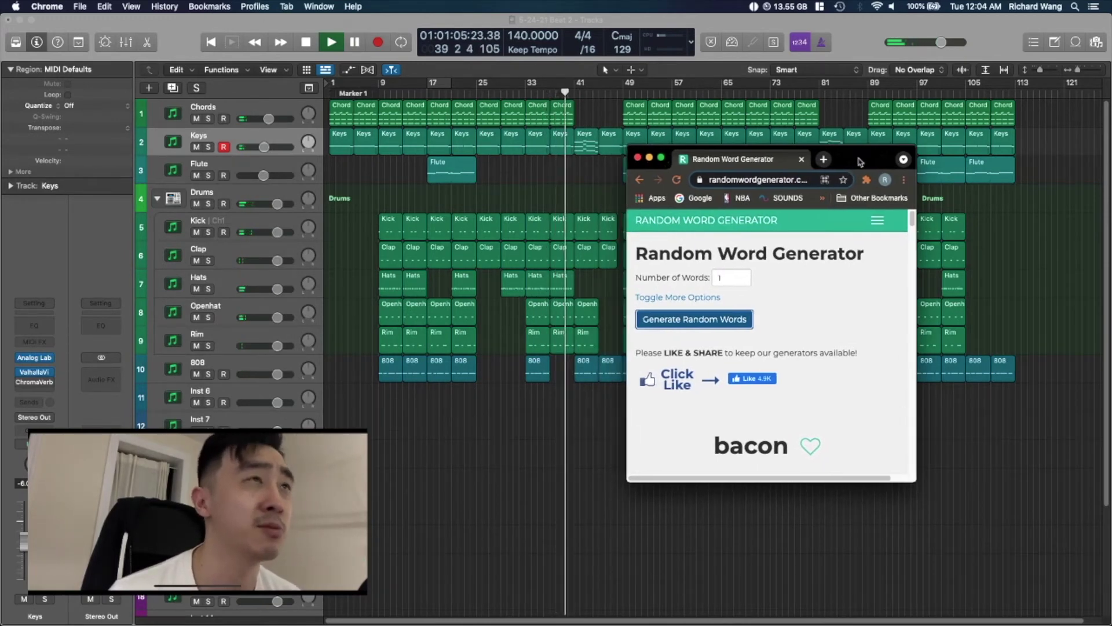
left_click(722, 329)
left_click_drag(851, 161, 884, 150)
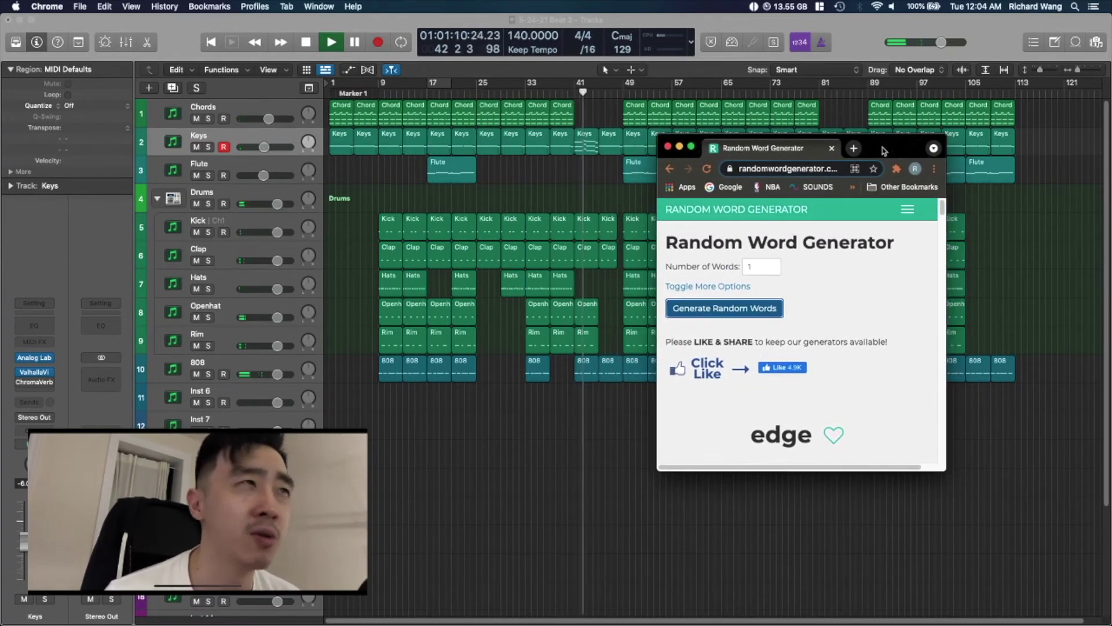
left_click(768, 315)
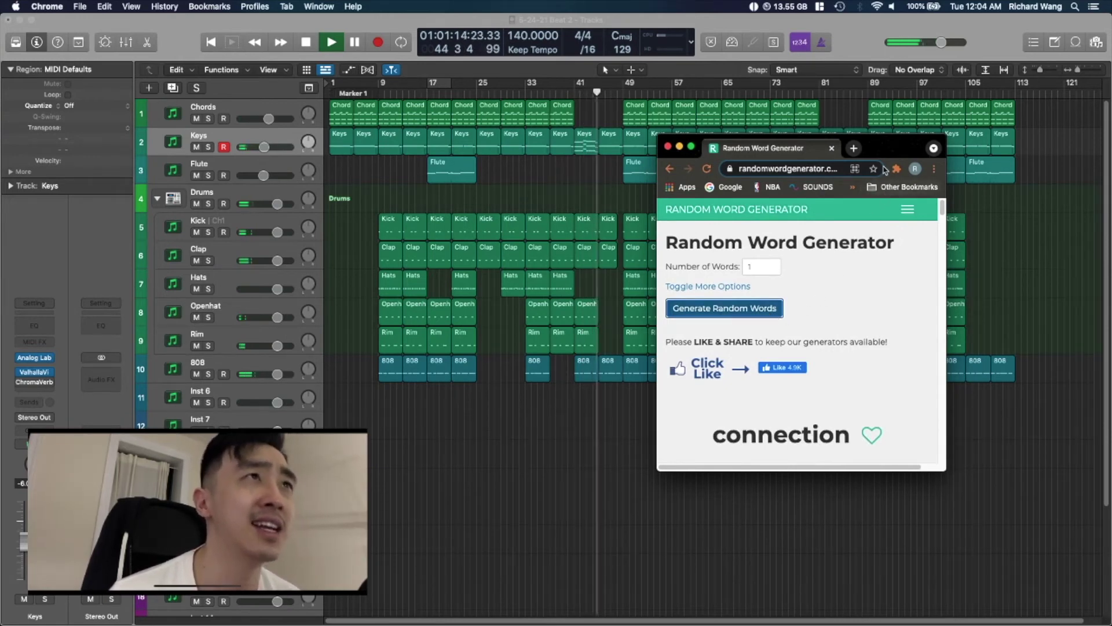
left_click_drag(889, 145, 902, 142)
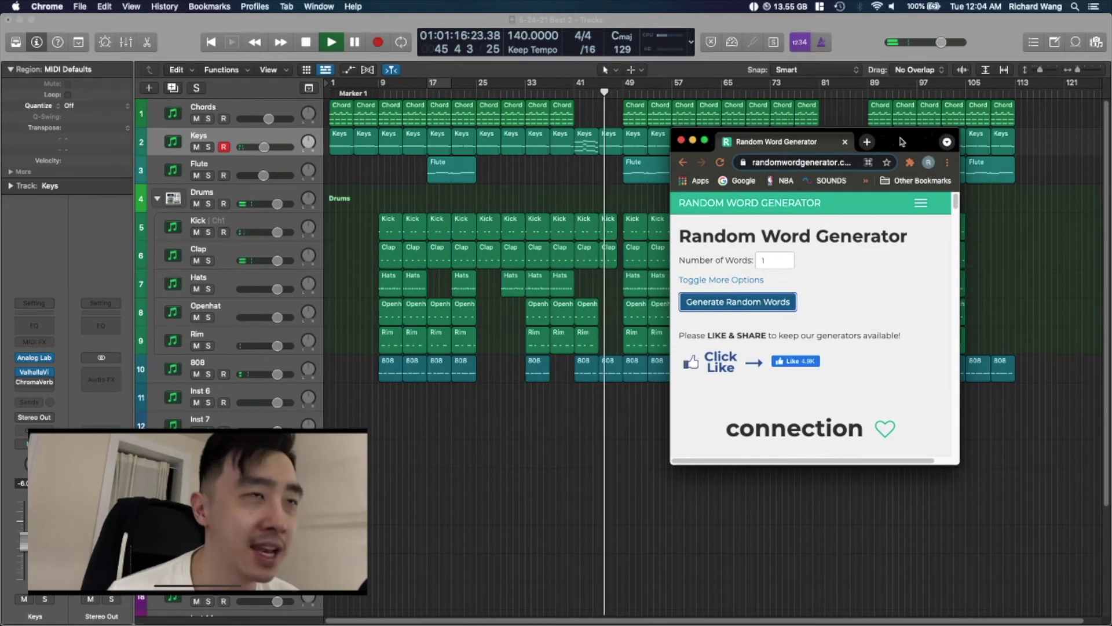
left_click_drag(902, 142, 936, 134)
left_click(789, 338)
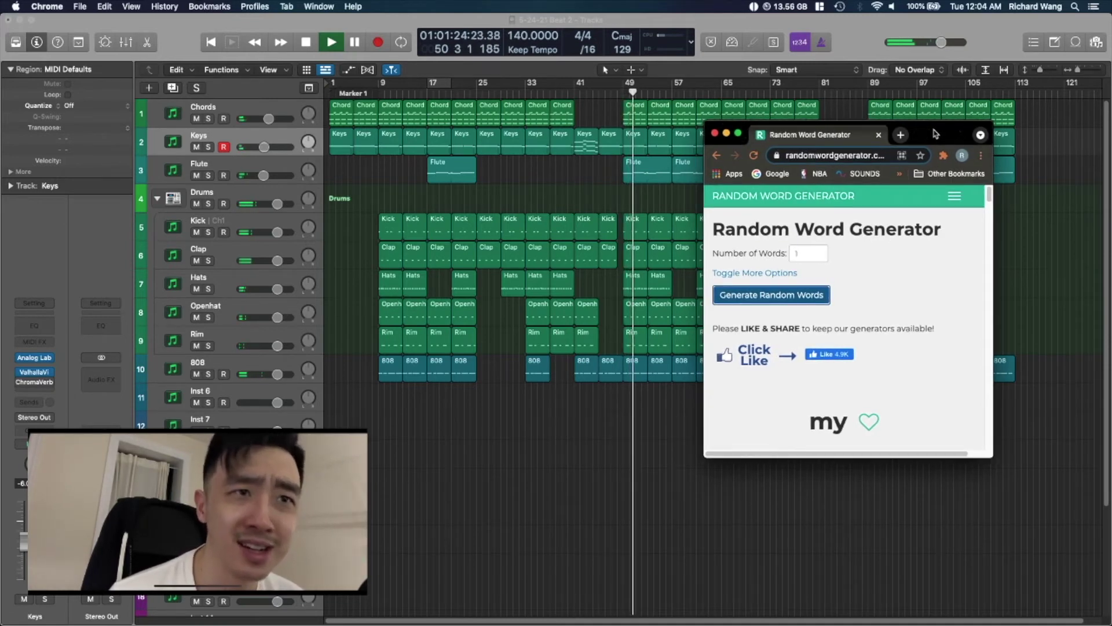
left_click(811, 295)
left_click_drag(921, 117, 931, 114)
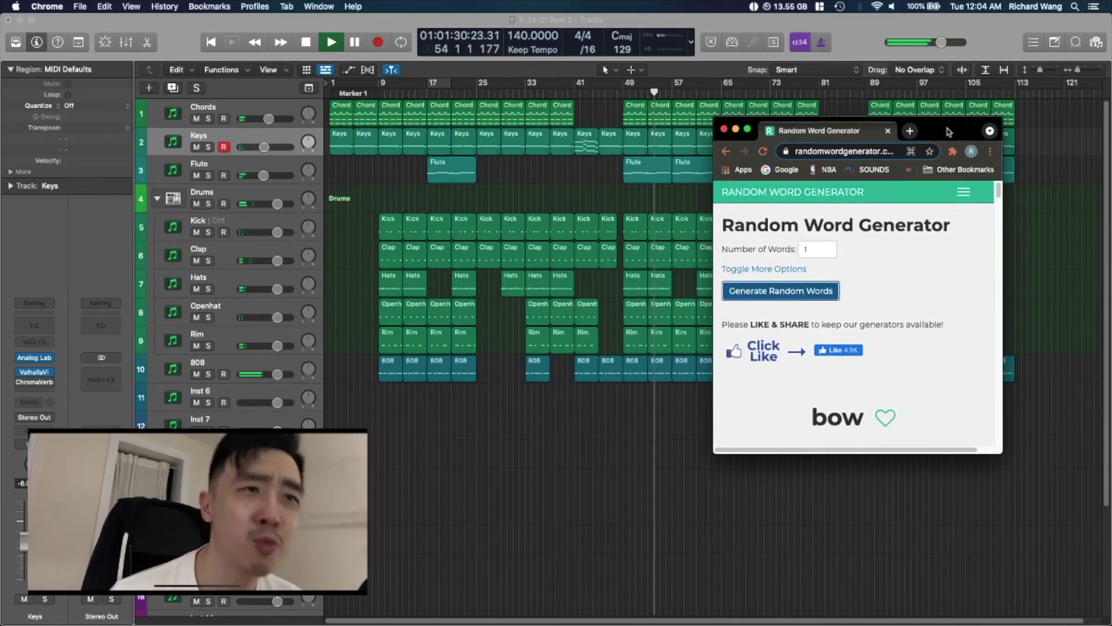
left_click_drag(949, 132, 951, 129)
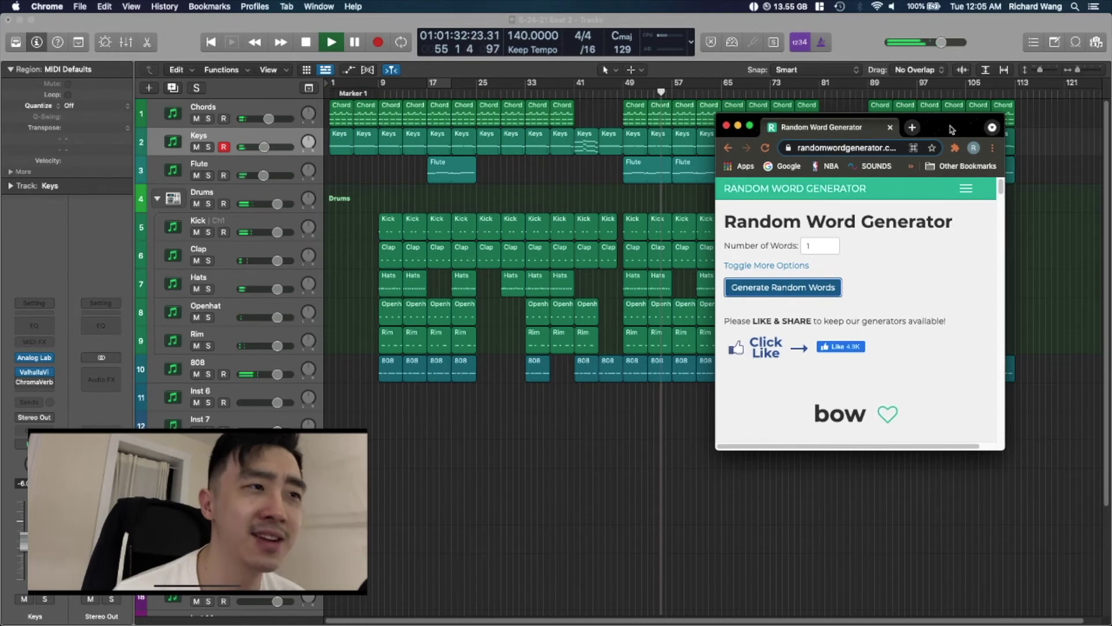
left_click(826, 290)
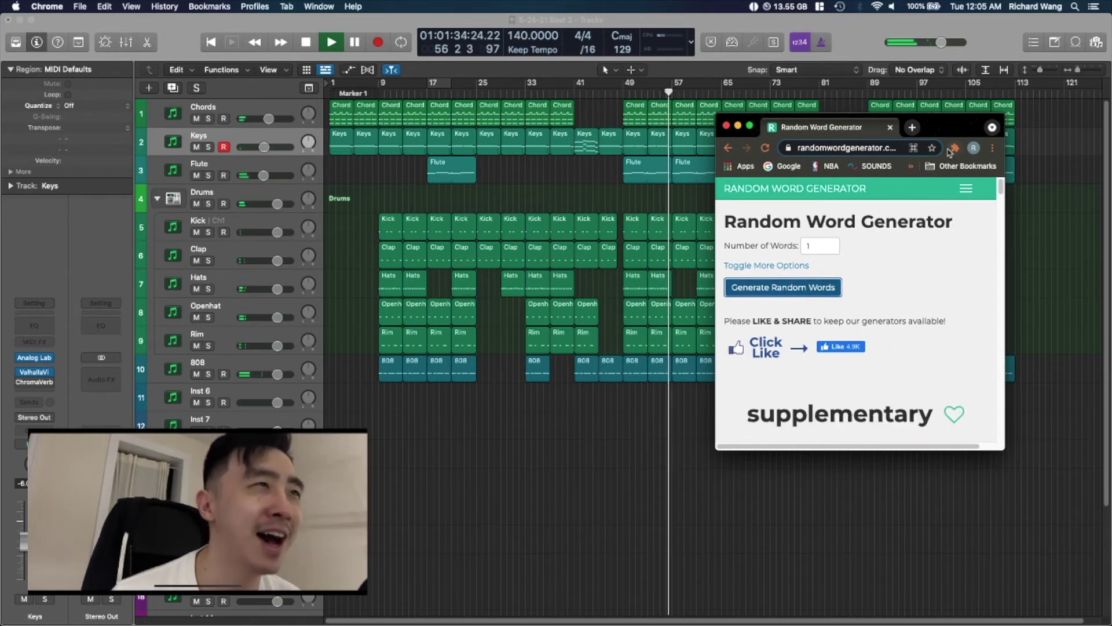
left_click_drag(938, 130, 946, 129)
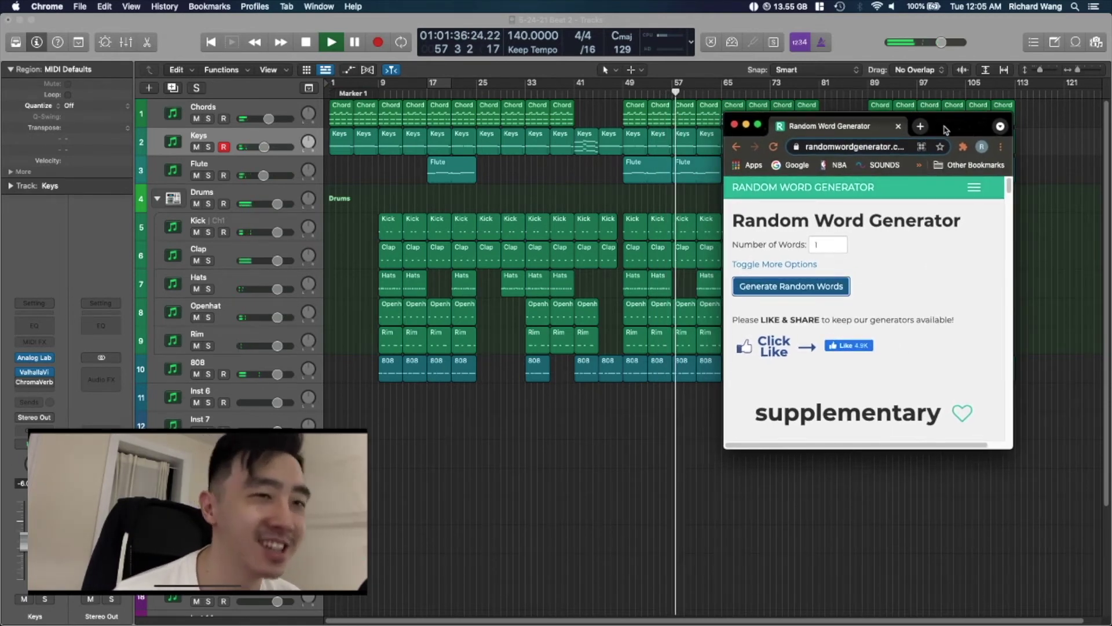
left_click_drag(946, 130, 975, 140)
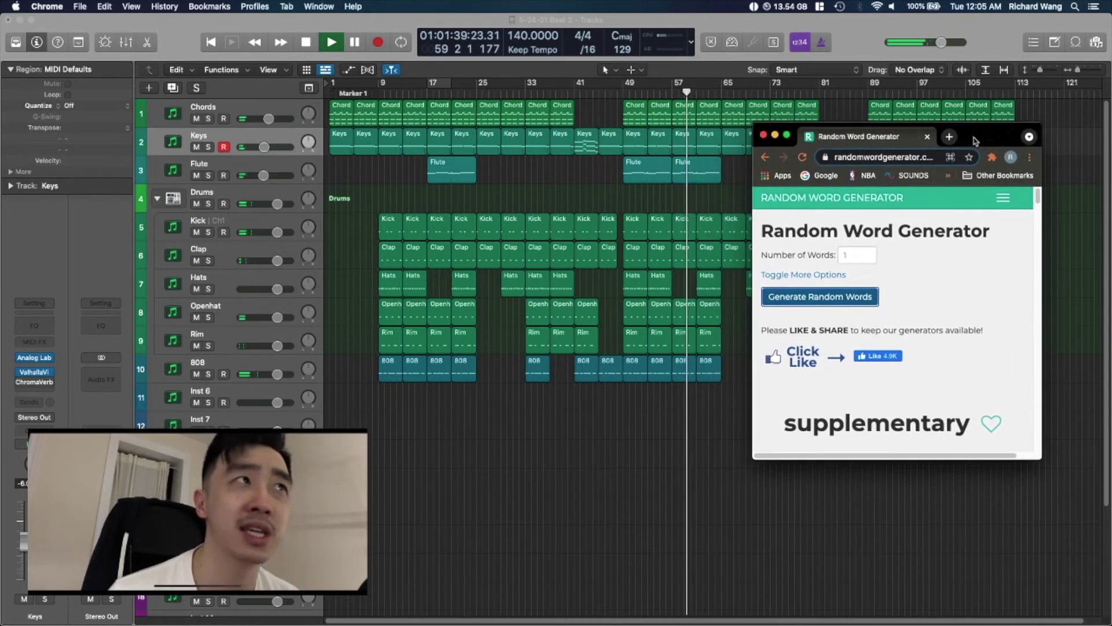
left_click(847, 304)
left_click_drag(973, 142, 963, 123)
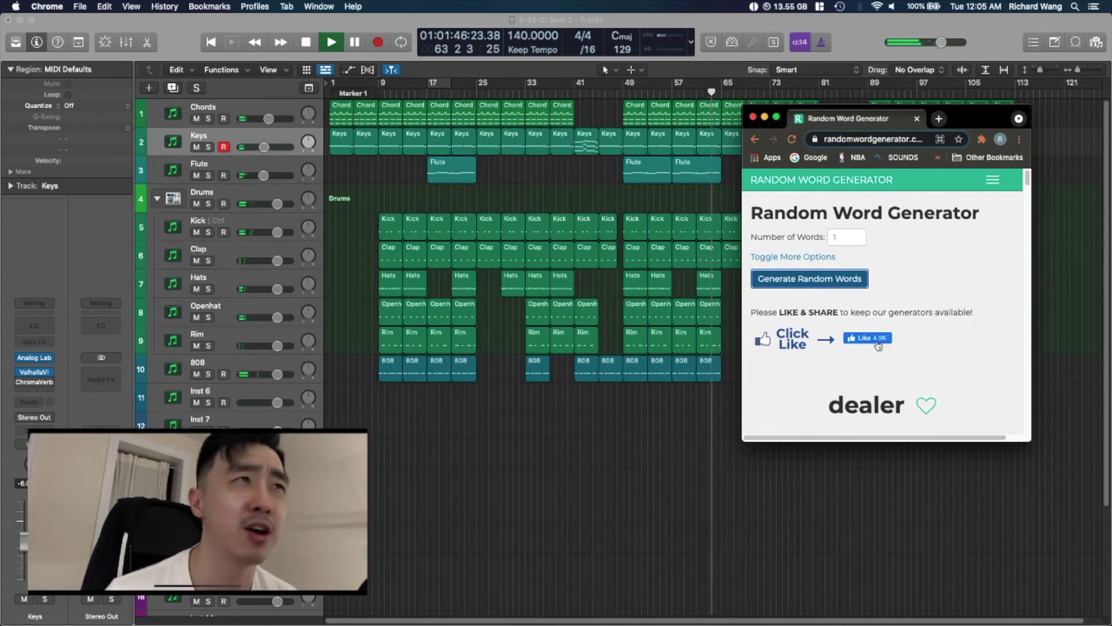
left_click(856, 288)
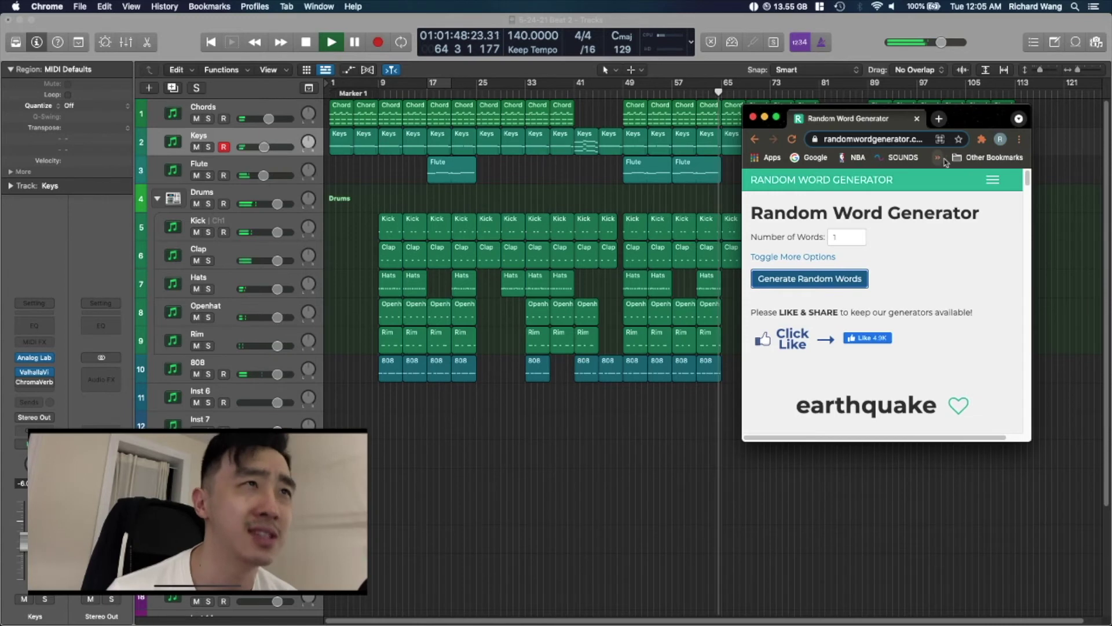
left_click_drag(976, 121, 1001, 146)
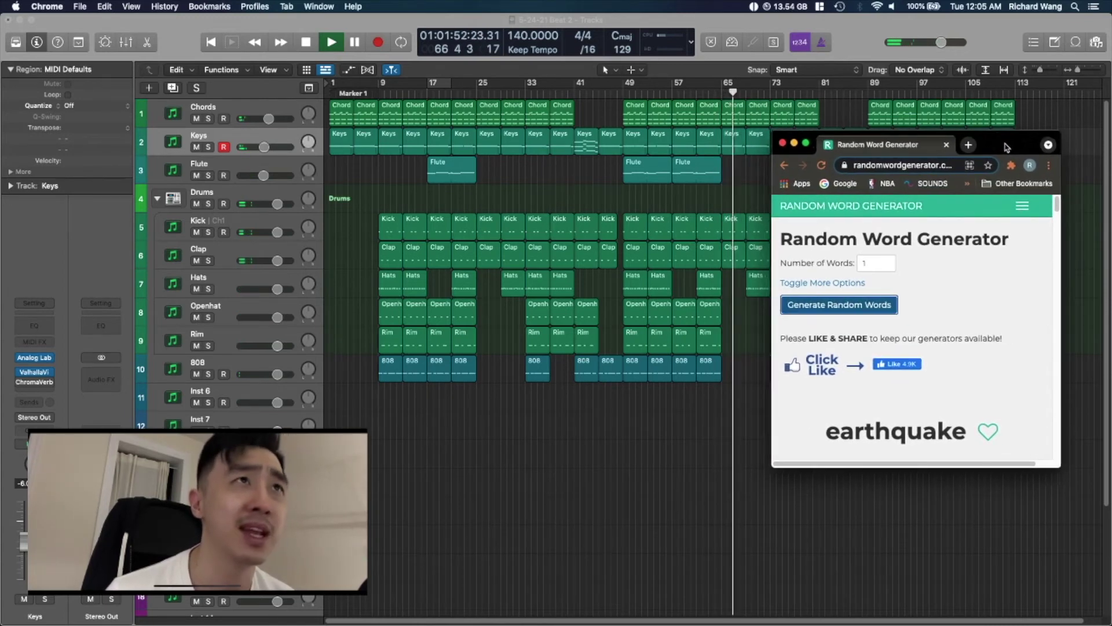
left_click_drag(1000, 146, 992, 132)
left_click(854, 295)
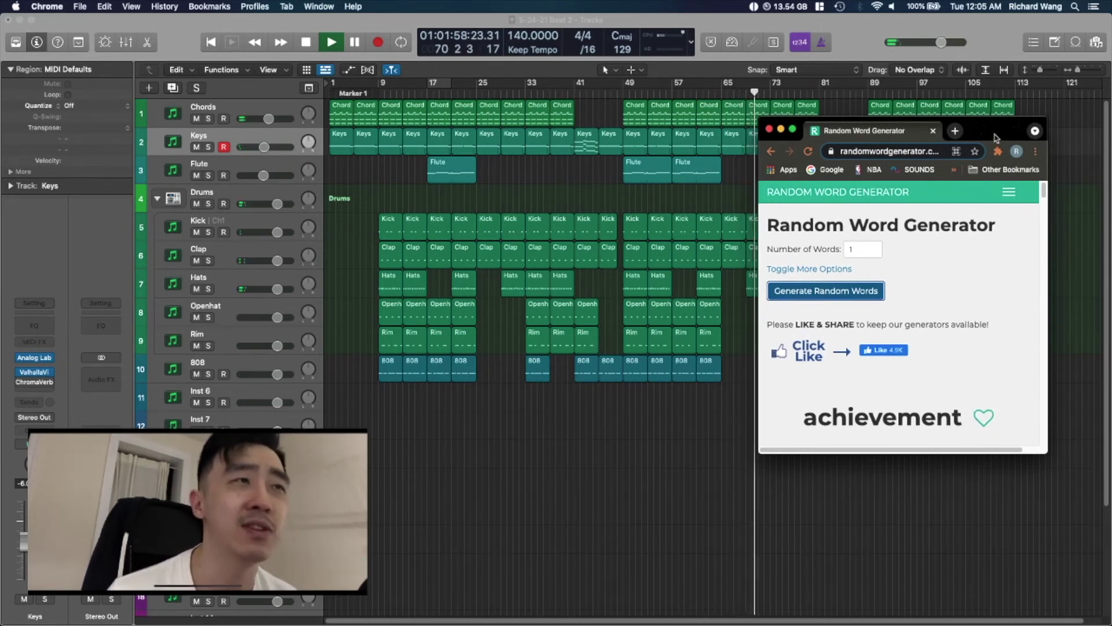
mouse_move(995, 138)
left_mouse_down()
mouse_move(1021, 167)
mouse_move(1005, 153)
left_mouse_up()
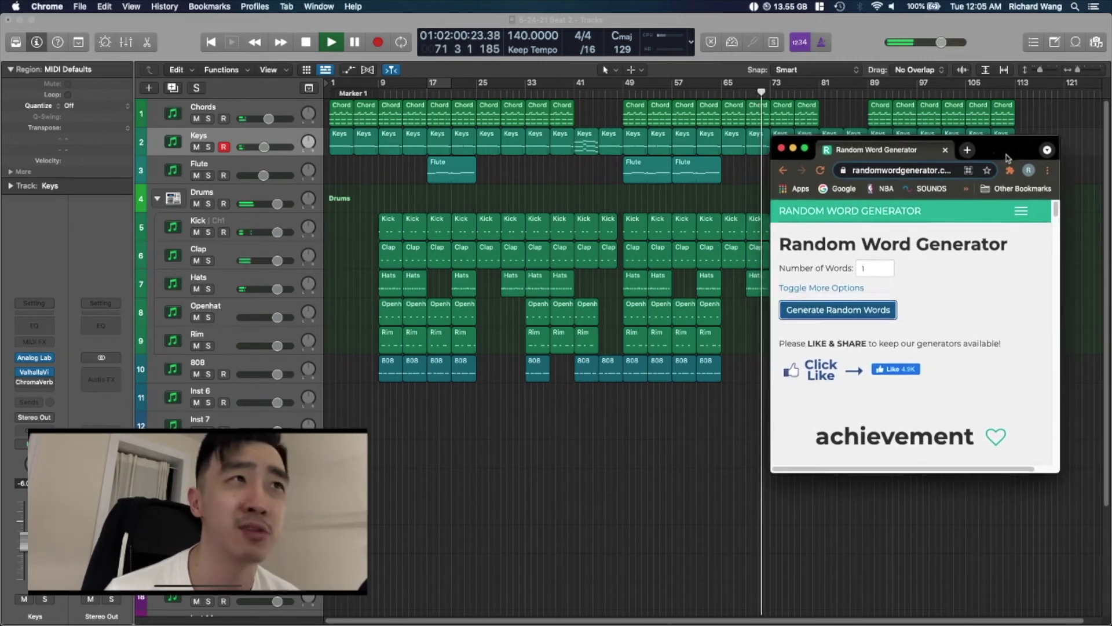
left_click(885, 303)
left_click_drag(995, 155, 997, 142)
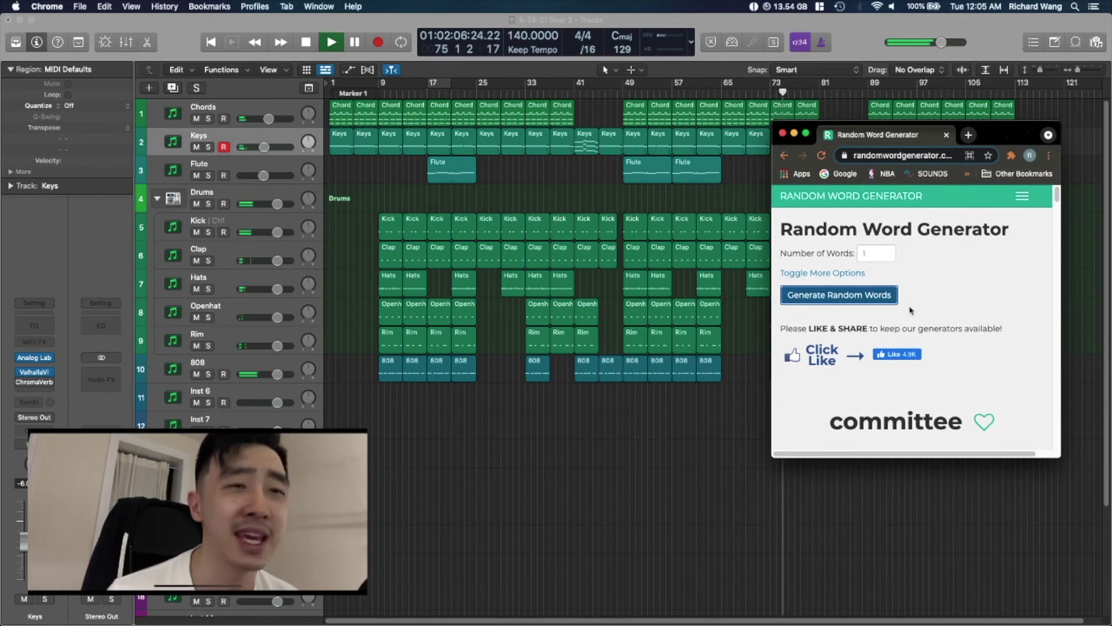
left_click(871, 302)
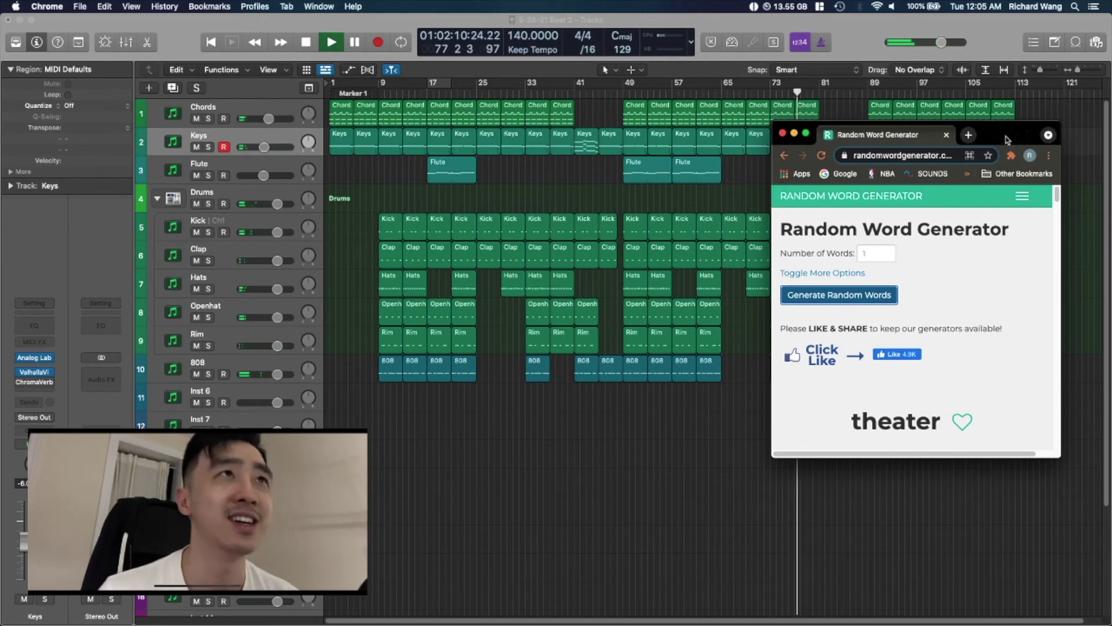
left_click_drag(1007, 140, 1016, 152)
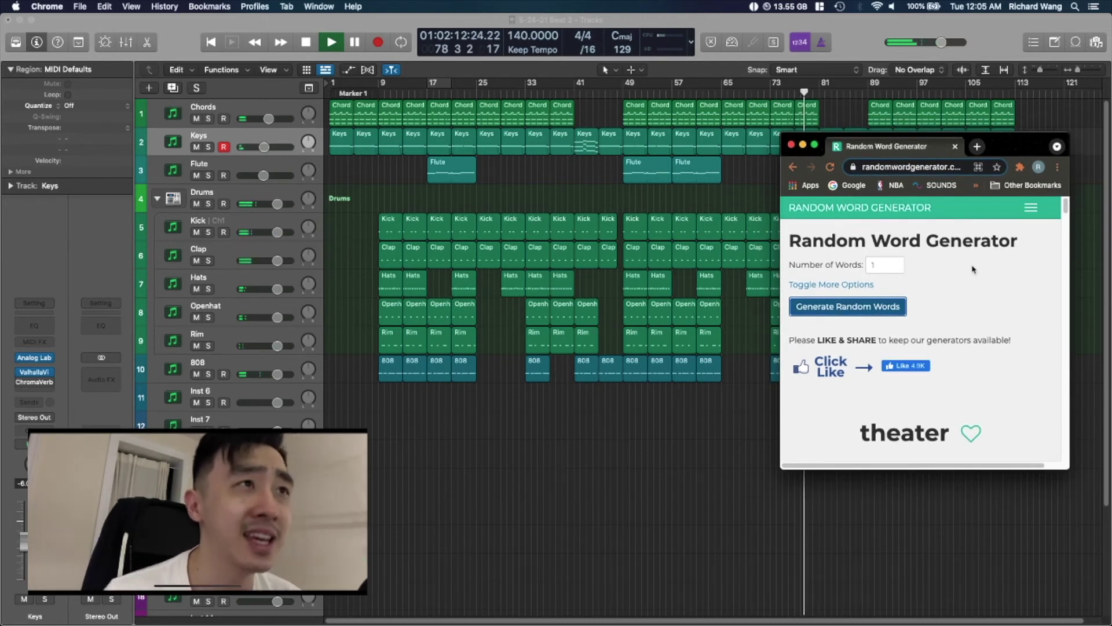
Move the browser window back over the middle of the arrangement, generate one last random word, and minimize the window
left_click_drag(1036, 143, 722, 138)
left_click(577, 305)
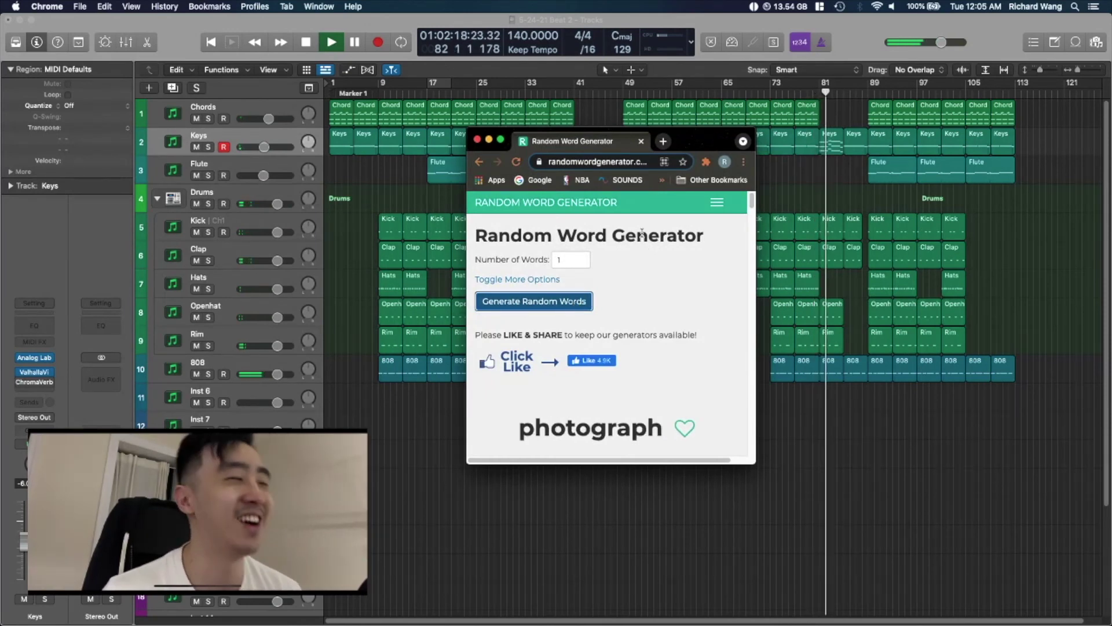
left_click(489, 139)
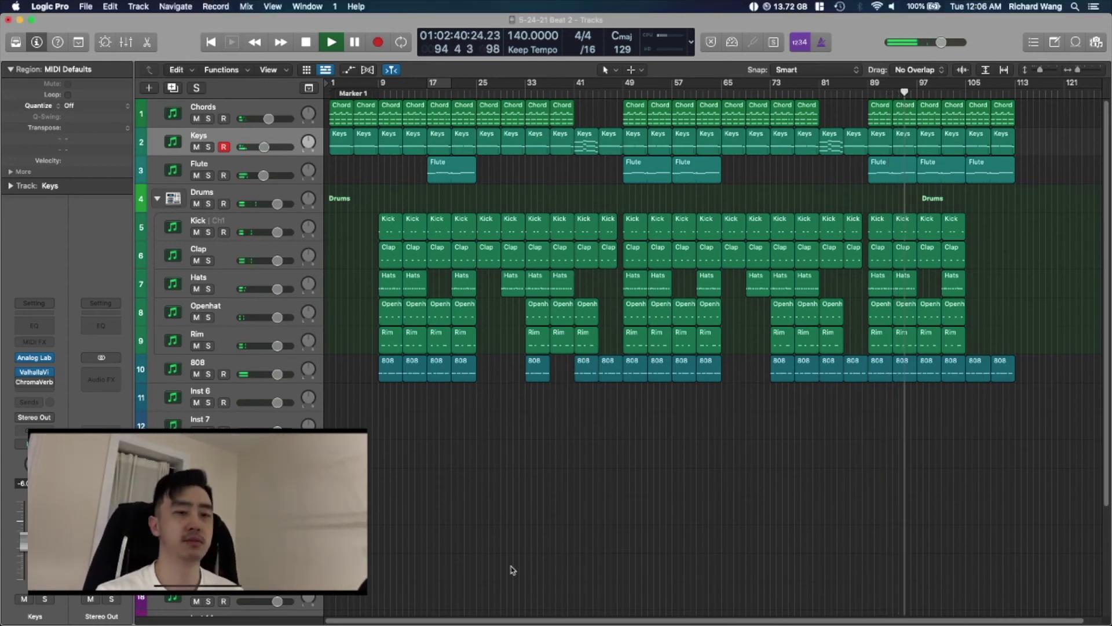
right_click(494, 544)
left_click(442, 487)
right_click(430, 478)
key("Escape")
Stop playback and return the playhead to the start of the project, then switch to the Music app
key("space")
key("Return")
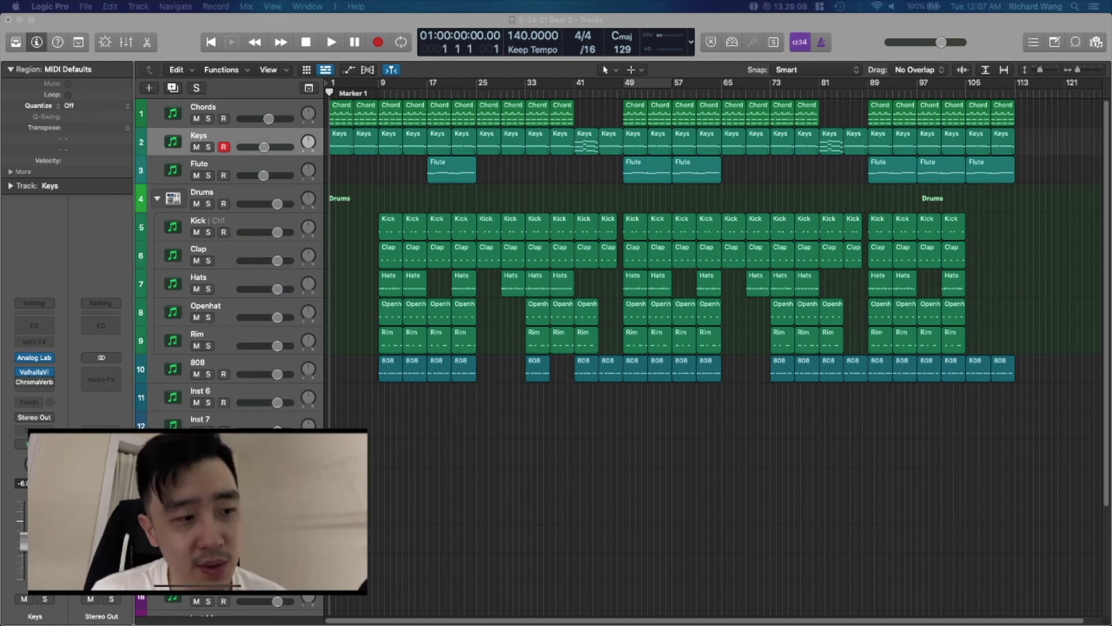
key("super+Tab")
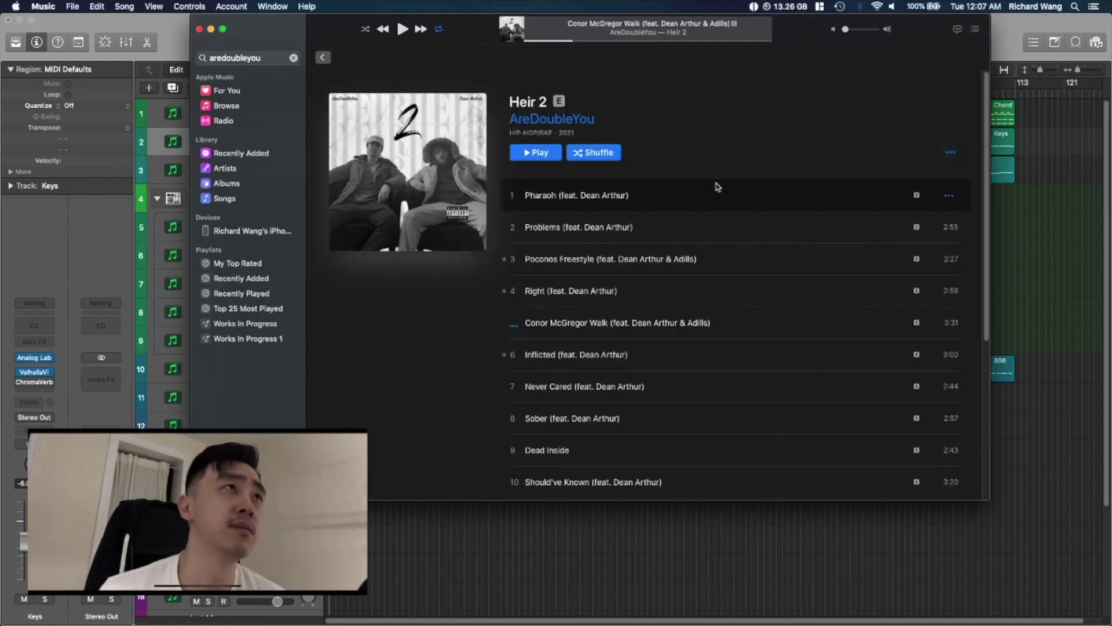